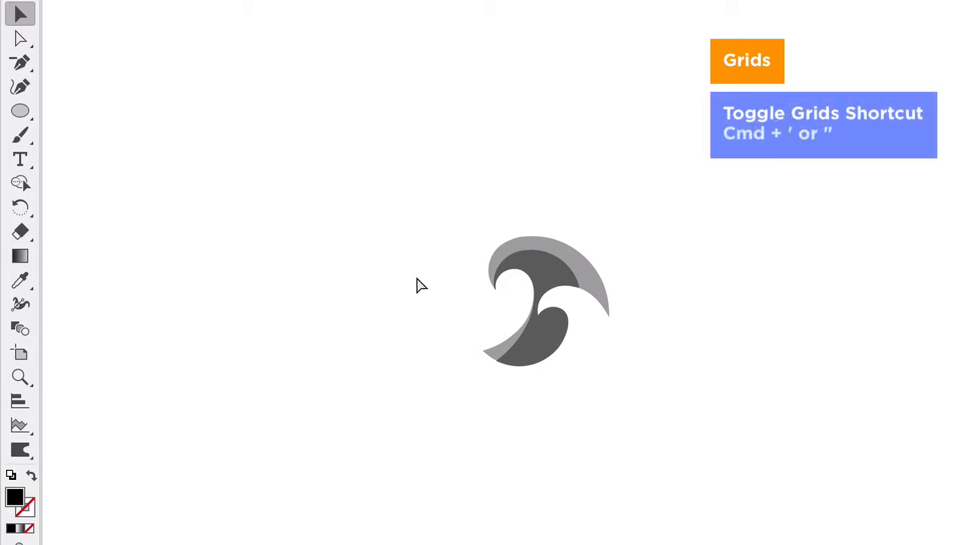
Step: Show the grid and scale the whole wave mark up so that it aligns with the major grid lines
key(super+apostrophe)
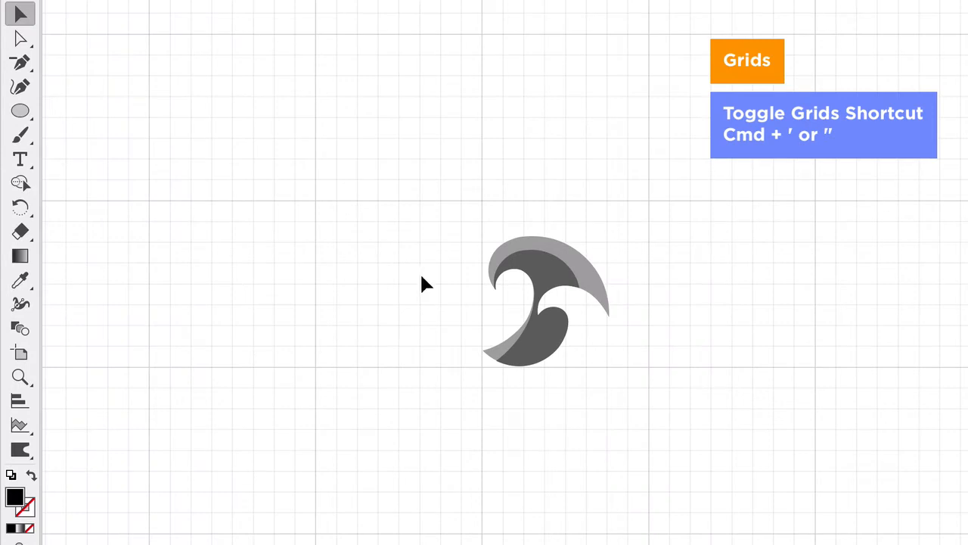
scroll(579, 337, up, 1)
drag(356, 130, 642, 393)
drag(620, 197, 669, 147)
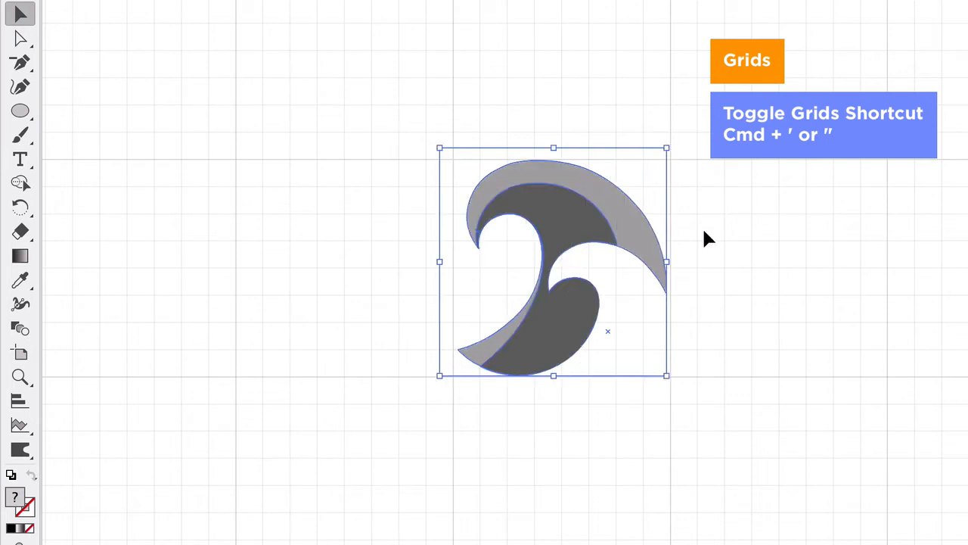
click(690, 304)
Step: Check the enlarged wave mark against the grid and hide the grid
key(super+apostrophe)
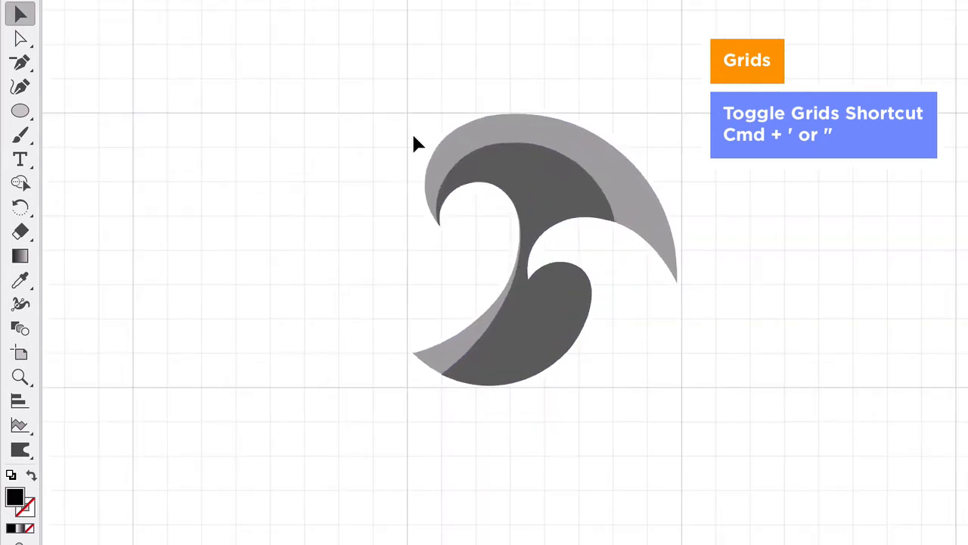
drag(361, 80, 736, 476)
click(689, 270)
key(super+apostrophe)
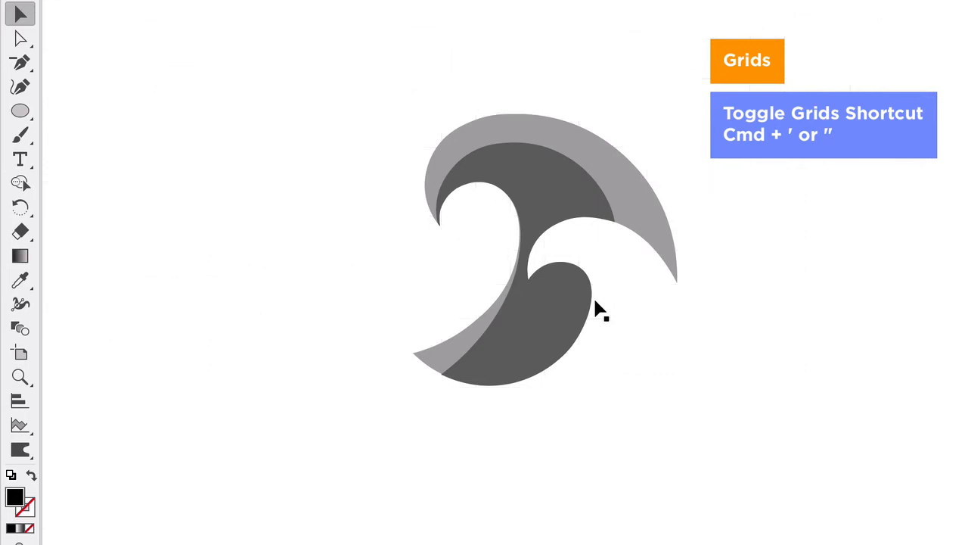
Step: Add two separate text objects near the wave mark reading "Pacific" and "calm"
scroll(595, 302, down, 5)
scroll(597, 314, down, 2)
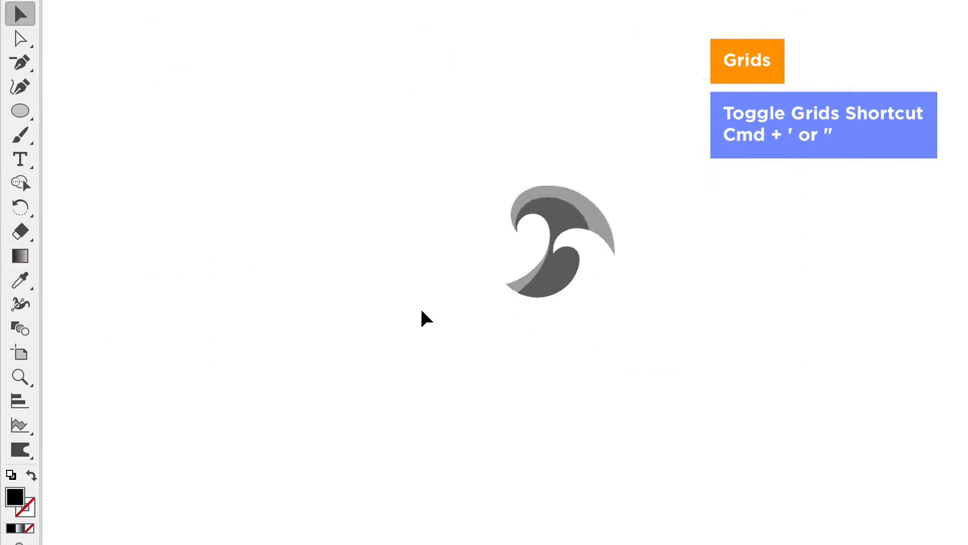
click(23, 160)
click(337, 373)
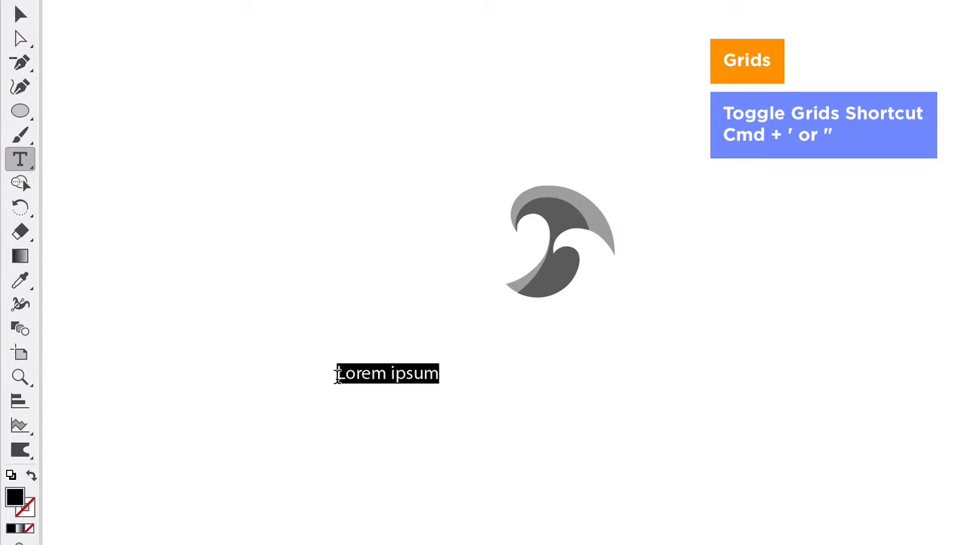
text(Pacific)
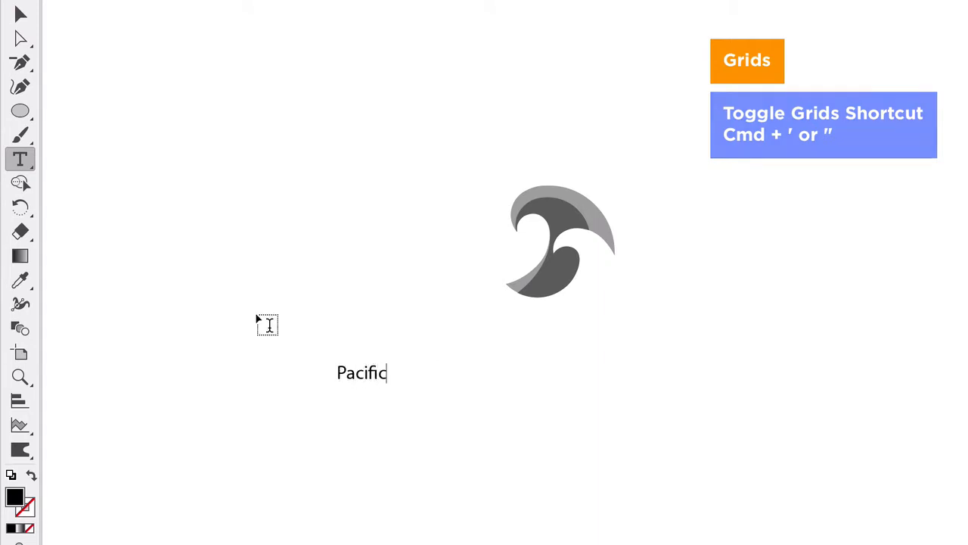
click(20, 15)
click(21, 159)
click(201, 174)
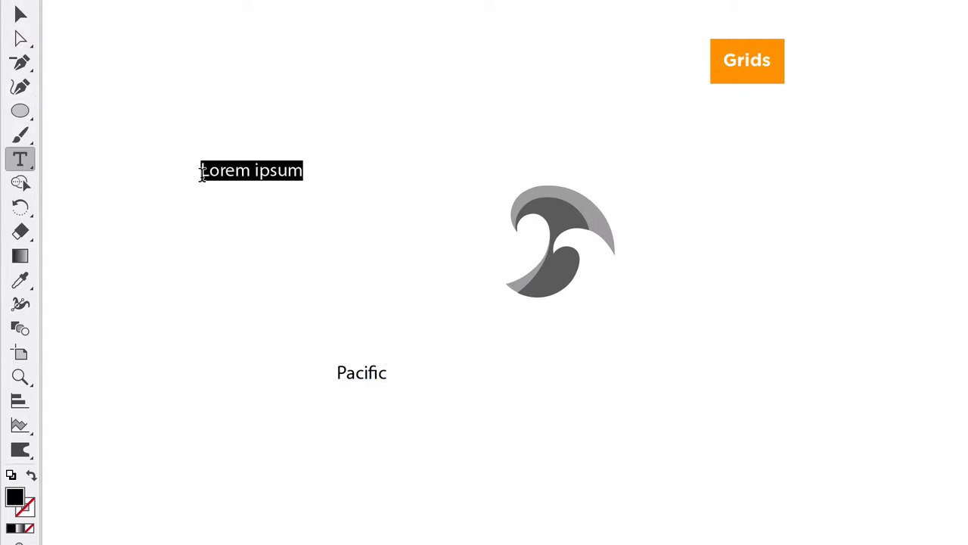
text(calm)
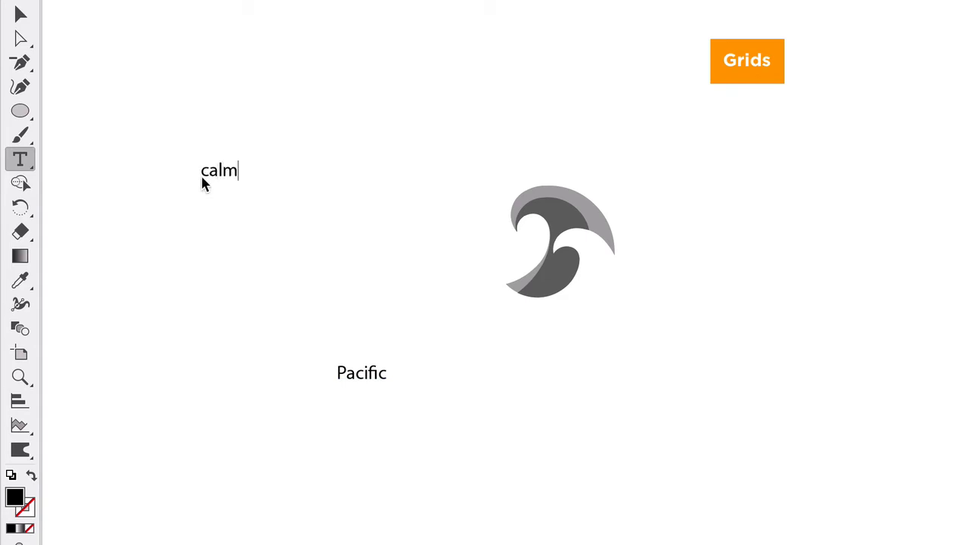
key(Escape)
Step: Enlarge the two words and stack them beneath the wave mark, with "calm" centred under "Pacific"
drag(219, 171, 366, 390)
drag(299, 338, 590, 335)
click(684, 397)
drag(566, 373, 585, 360)
scroll(497, 328, up, 3)
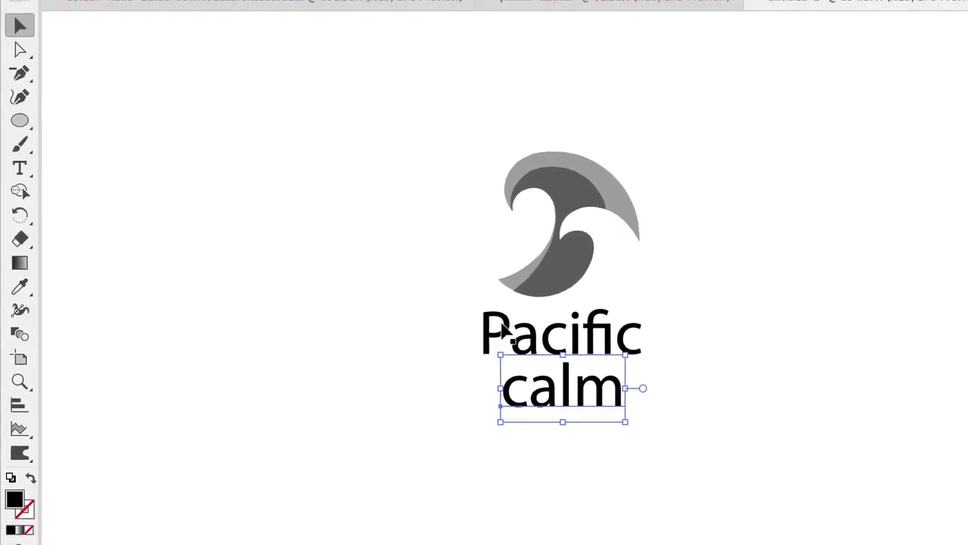
Step: Set the font of both words to Raleway Regular
drag(446, 444, 587, 343)
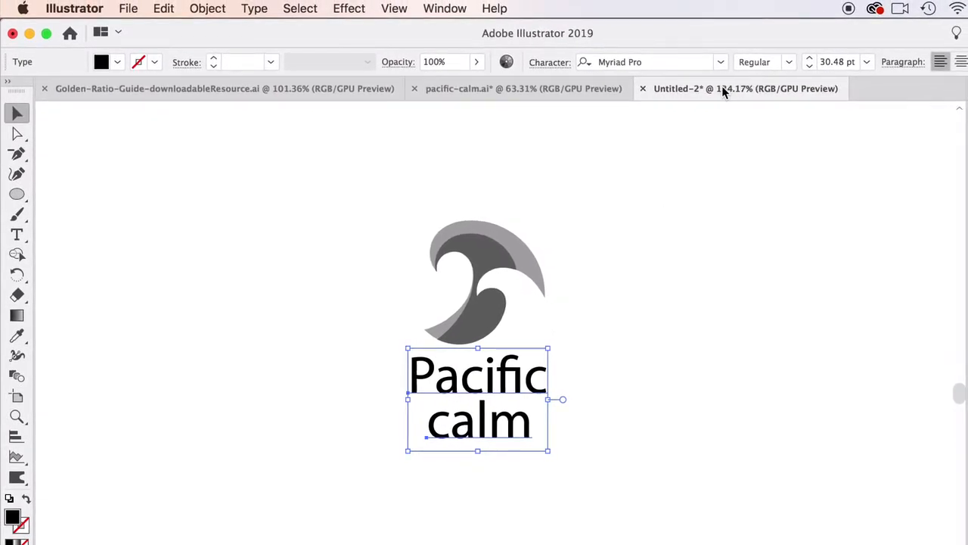
scroll(643, 219, right, 5)
scroll(643, 220, up, 2)
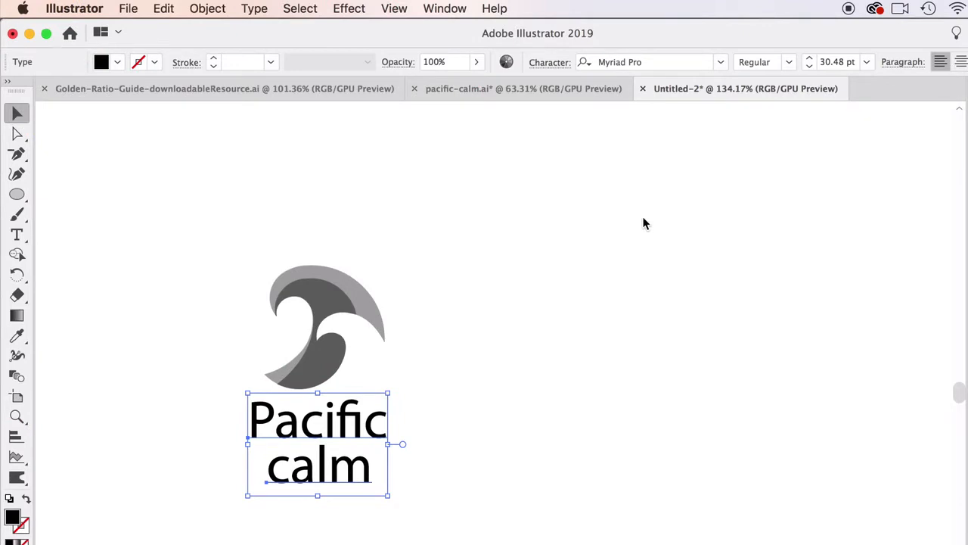
click(719, 61)
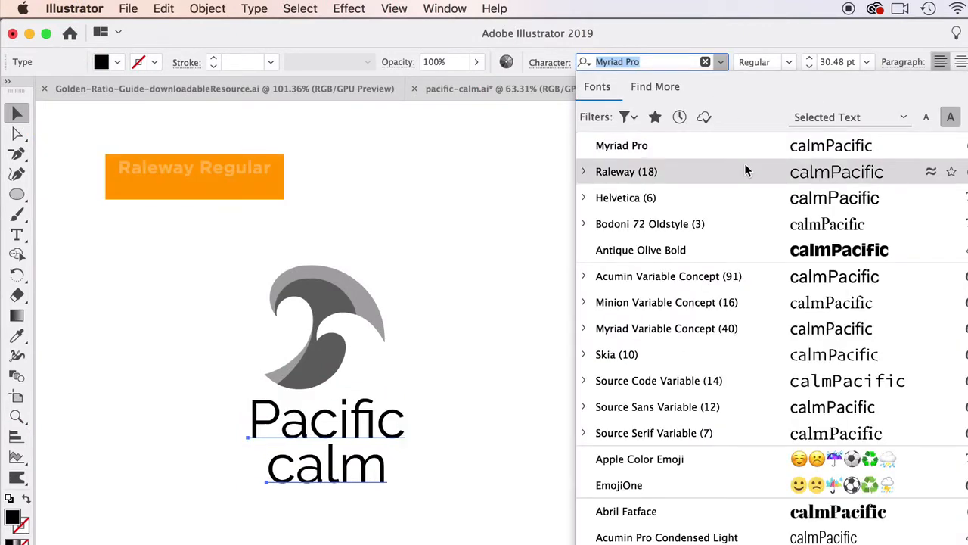
click(745, 168)
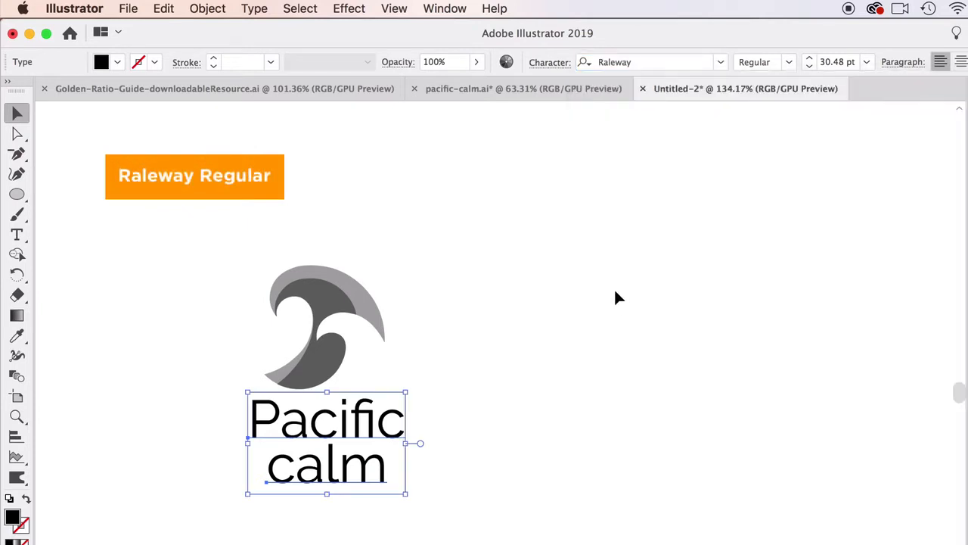
click(678, 62)
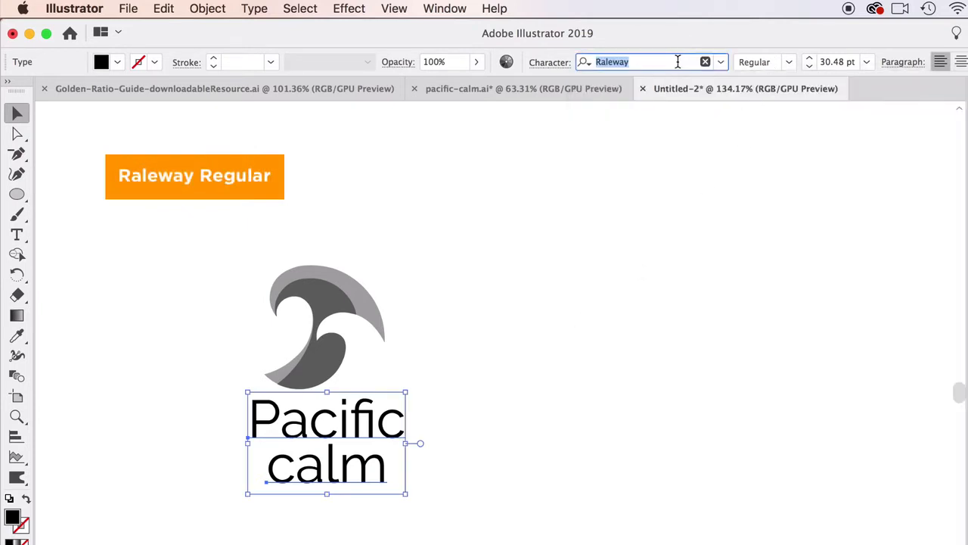
click(425, 448)
Step: Replace the capital P in "Pacific" with a lowercase "p"
scroll(425, 447, left, 1)
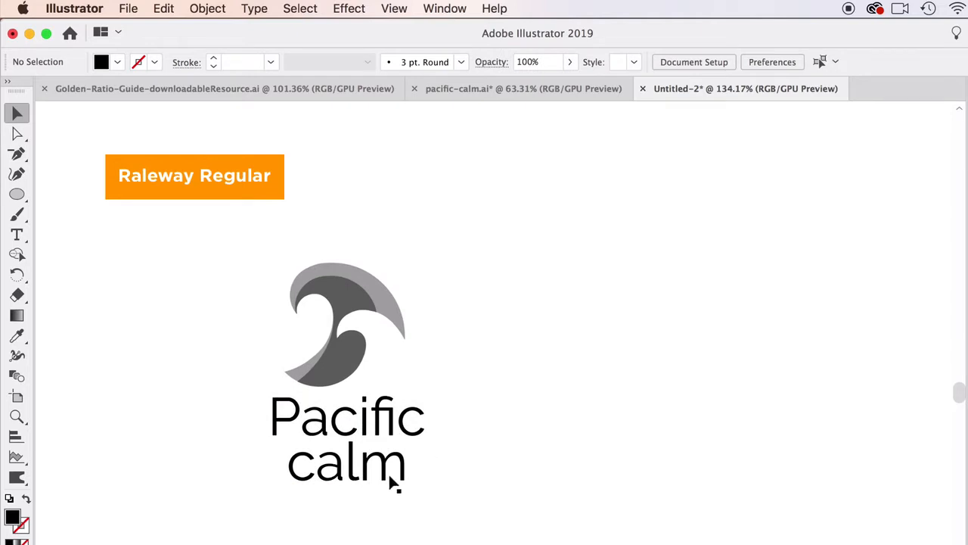
double_click(292, 414)
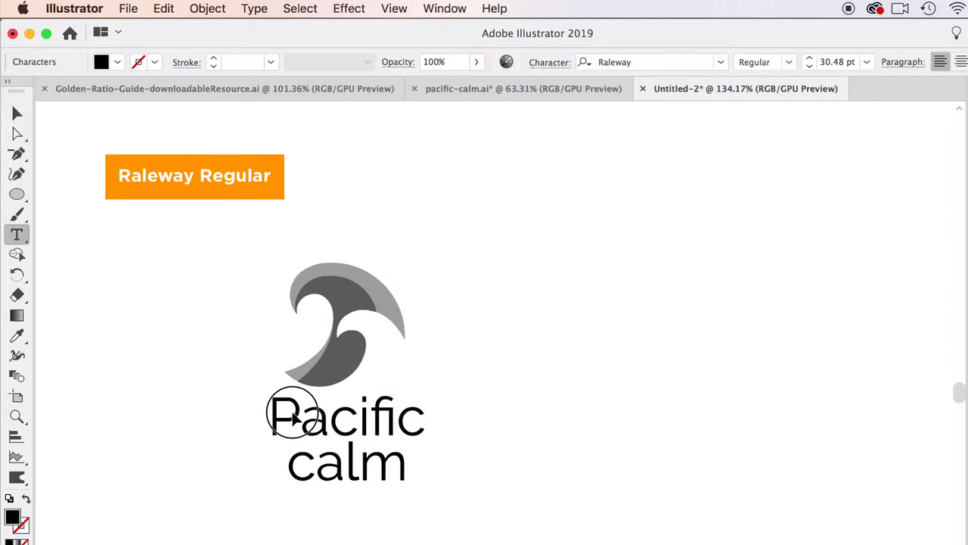
drag(292, 414, 277, 426)
text(p)
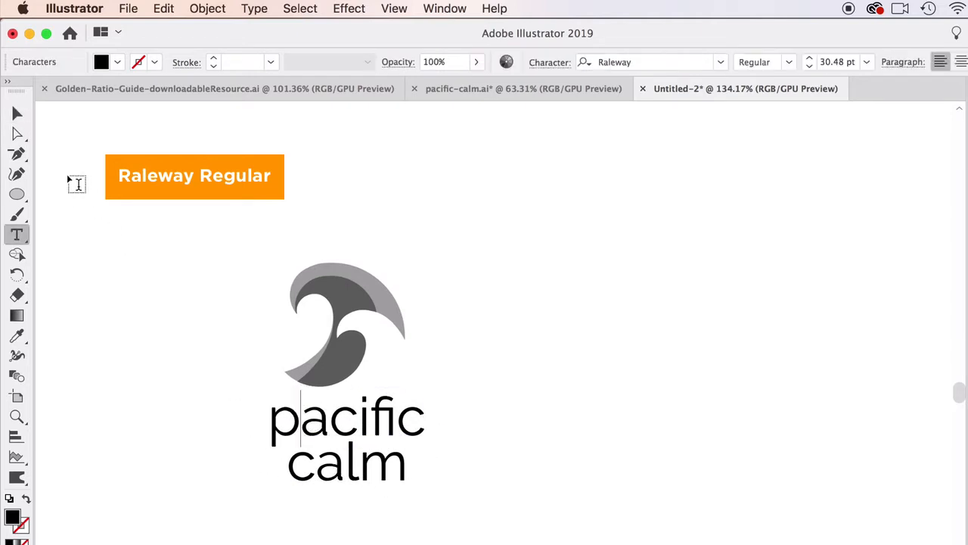
click(17, 113)
click(174, 287)
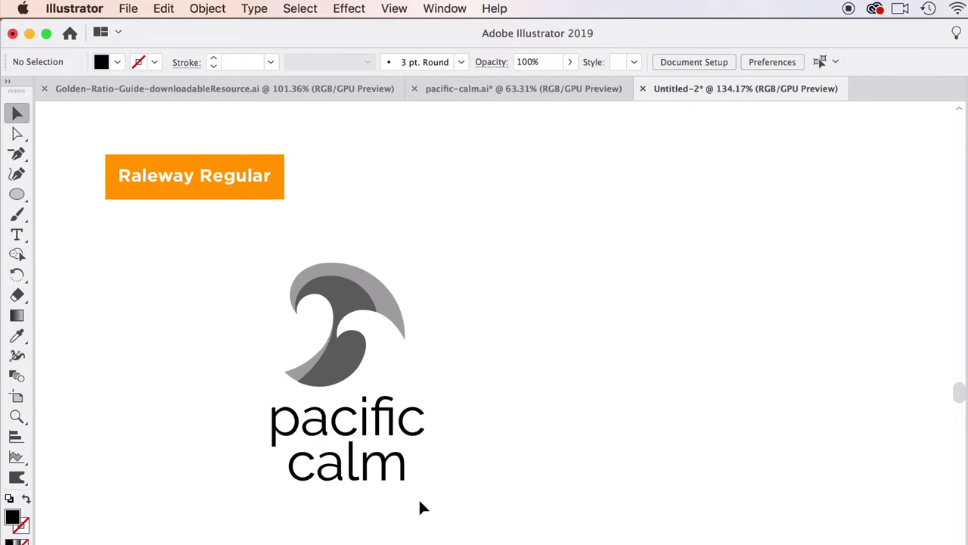
Step: Nudge the two words beneath the wave mark and scale them down slightly
scroll(419, 497, right, 1)
click(348, 439)
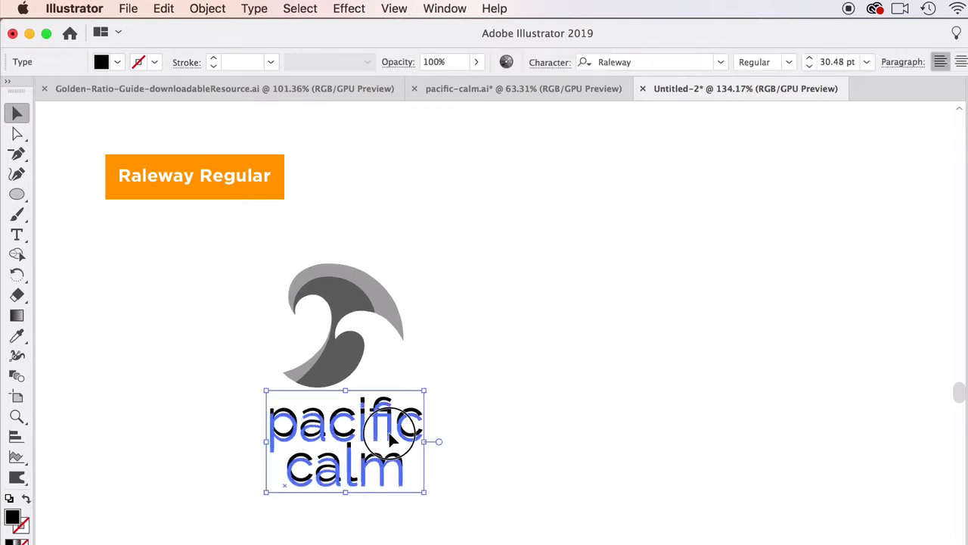
mouse_move(425, 497)
mouse_down()
mouse_move(411, 480)
mouse_move(413, 487)
mouse_up()
Step: Scale the complete logo down to about half size and move it to the upper-left area of the canvas
drag(216, 250, 456, 504)
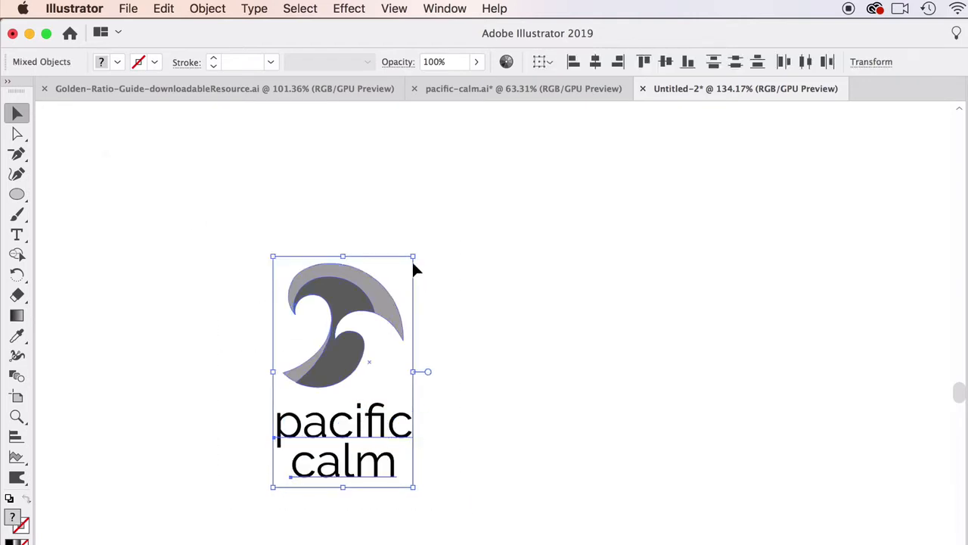
drag(412, 257, 339, 376)
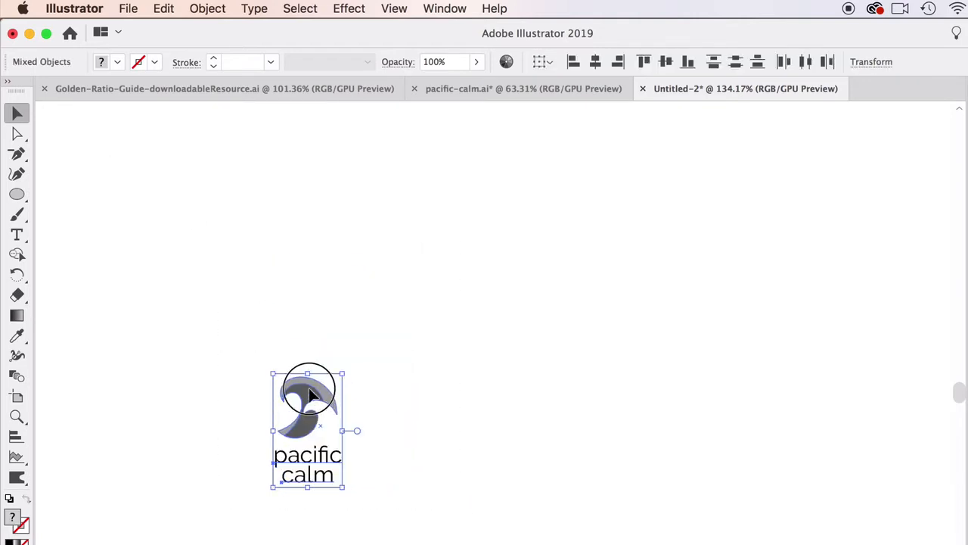
drag(278, 398, 181, 174)
click(317, 279)
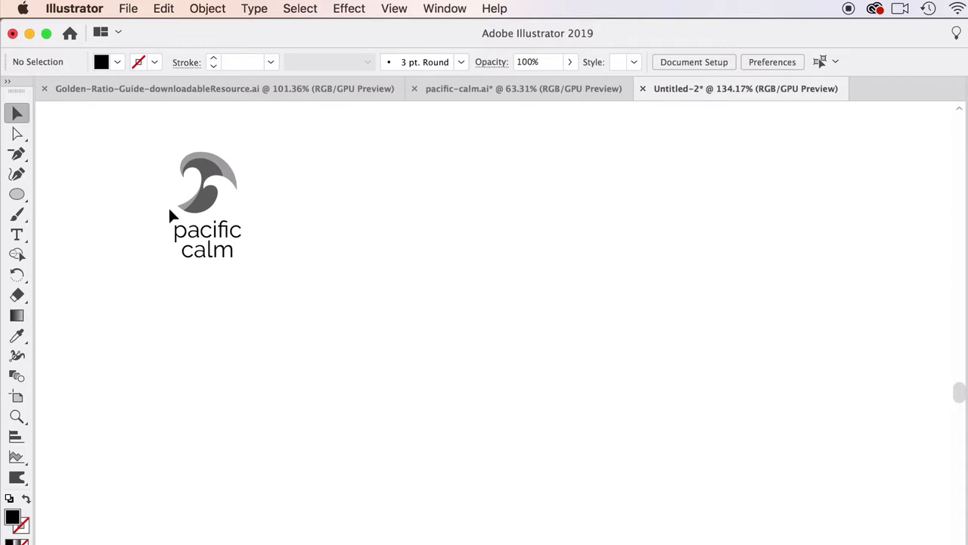
Step: Duplicate the small logo to make two rows of four copies
drag(156, 144, 274, 253)
alt+drag(227, 162, 577, 165)
alt+drag(577, 165, 753, 151)
alt+drag(752, 151, 571, 344)
alt+drag(573, 345, 225, 352)
click(136, 302)
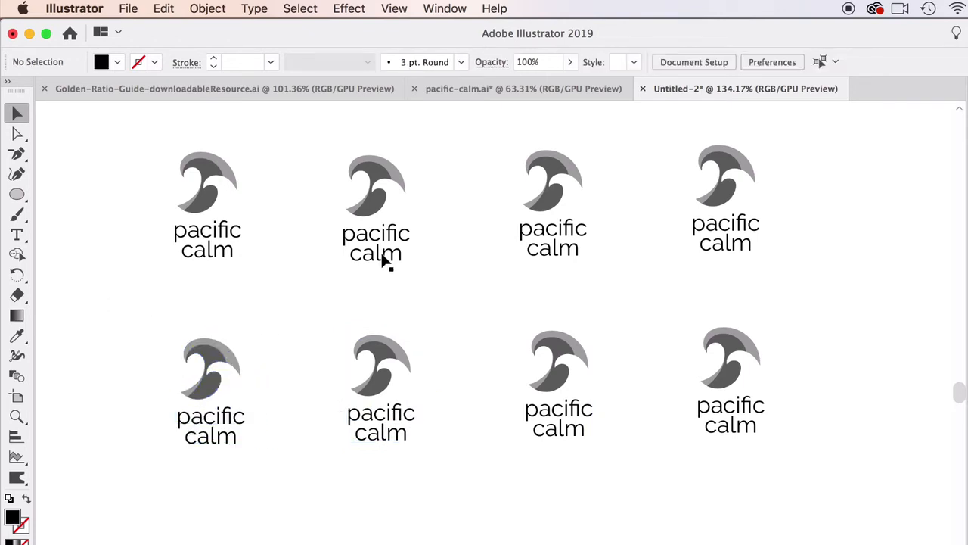
Step: Rework the name of the upper row's second logo into a single line, "pacific calm", centred beneath its wave
scroll(384, 254, up, 2)
scroll(383, 254, down, 1)
drag(381, 251, 448, 232)
double_click(447, 231)
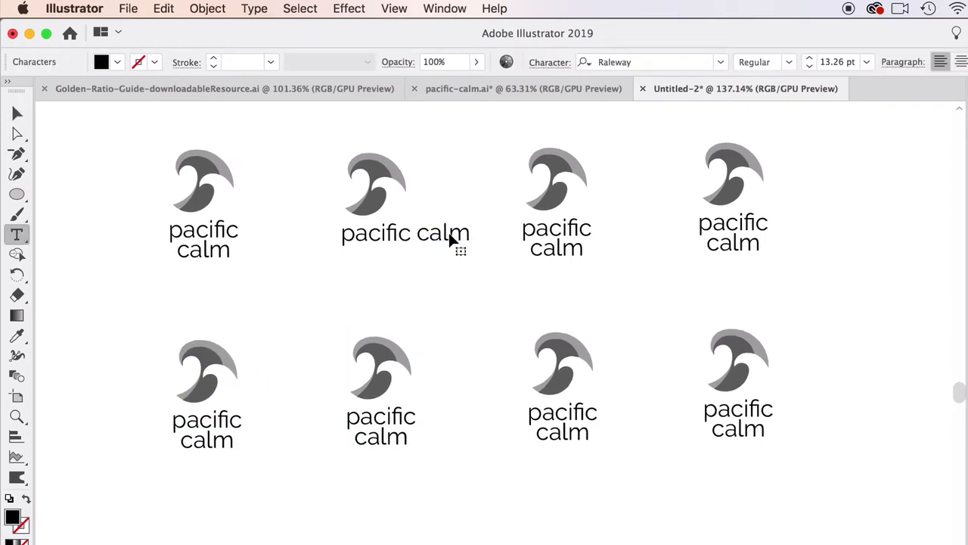
double_click(448, 230)
key(BackSpace)
click(17, 112)
double_click(405, 233)
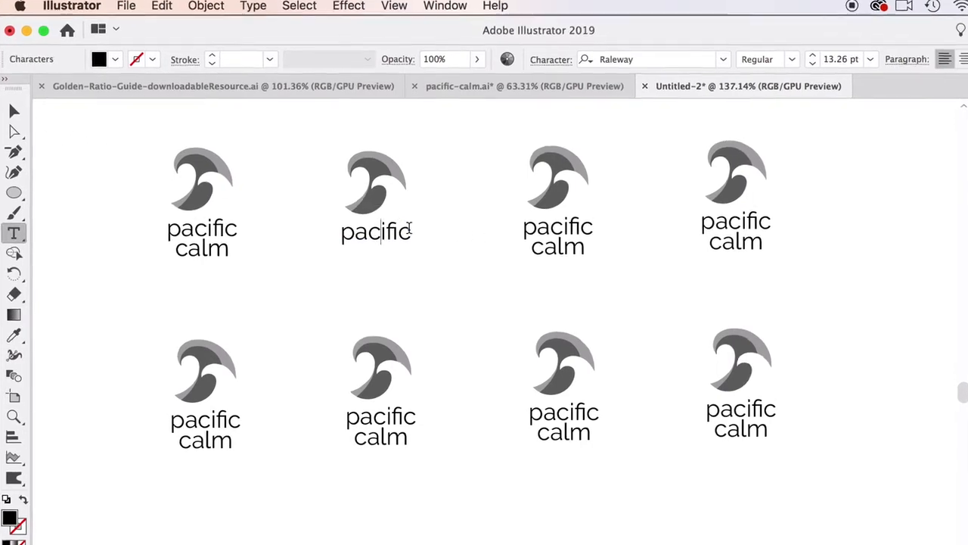
text(calm)
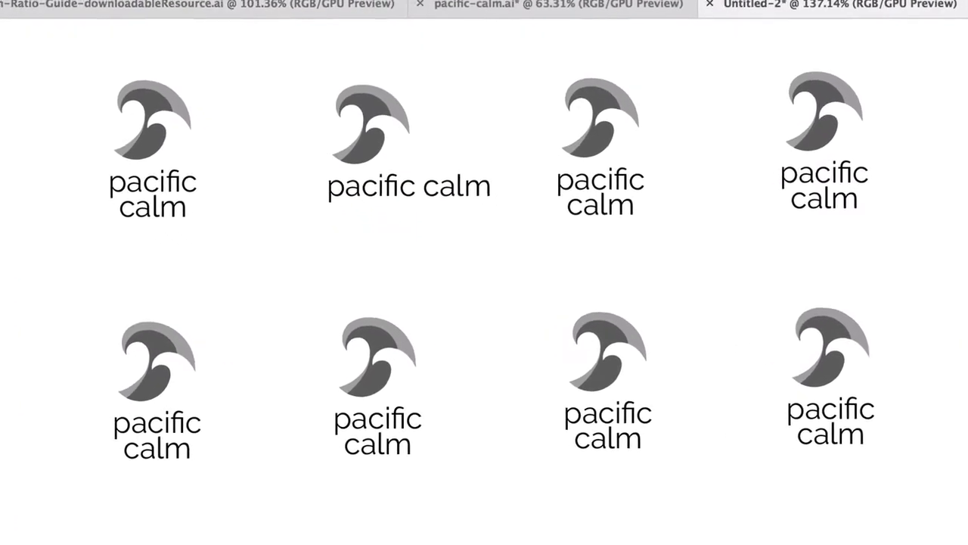
click(0, 89)
drag(462, 211, 431, 184)
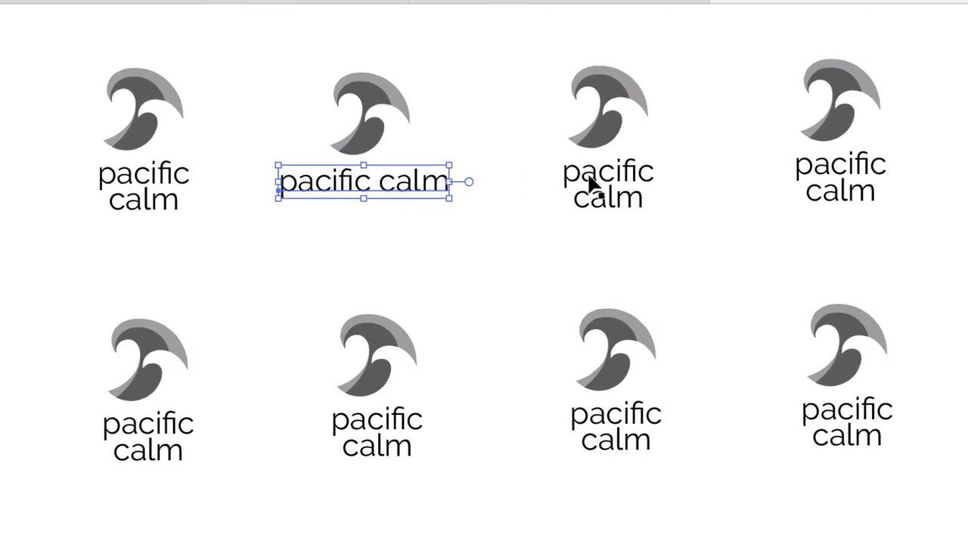
Step: Replace the upper row's third logo name with a copy of the one-line "pacific calm" text
click(590, 182)
key(BackSpace)
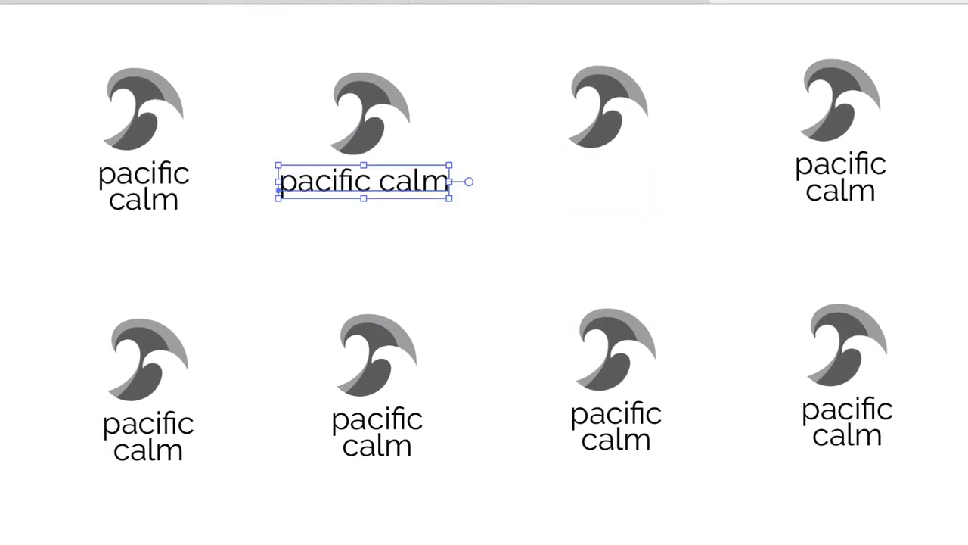
drag(334, 182, 577, 242)
Step: Capitalise both initials in the third logo's name so it reads "Pacific Calm"
drag(541, 183, 521, 185)
text(Pacific calm)
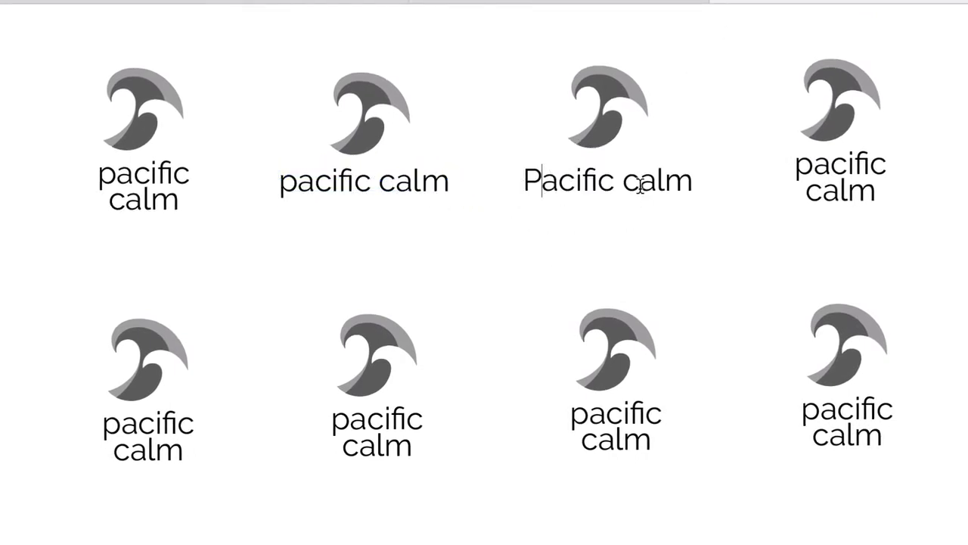
drag(640, 186, 624, 186)
text(C)
key(Escape)
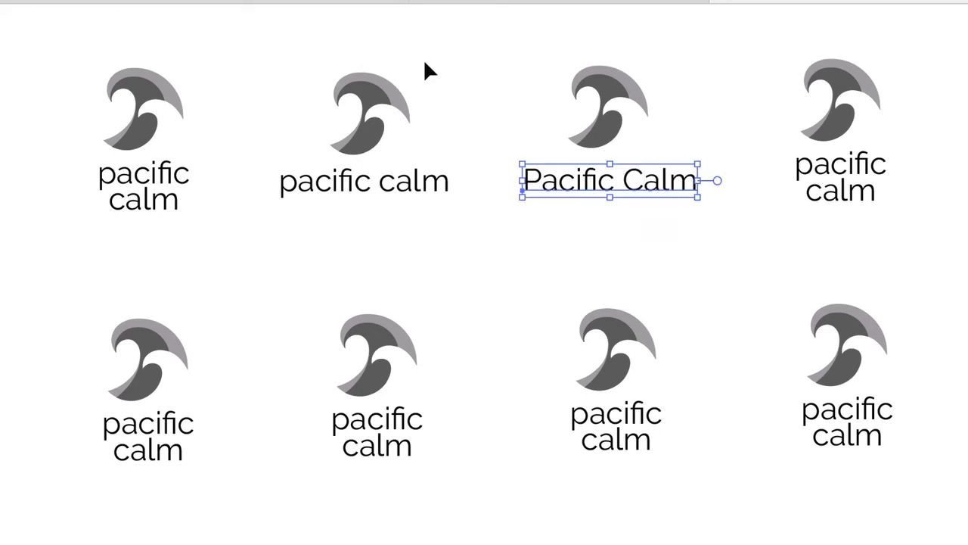
Step: Replace the upper row's fourth logo name with a copy of the one-line "Pacific Calm" text
click(832, 162)
key(Delete)
click(681, 190)
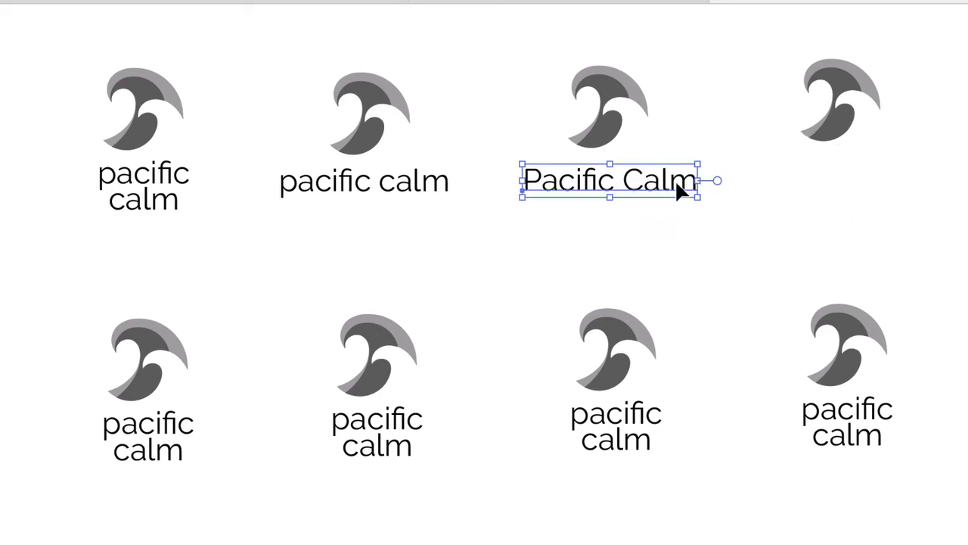
click(812, 195)
drag(609, 189, 847, 197)
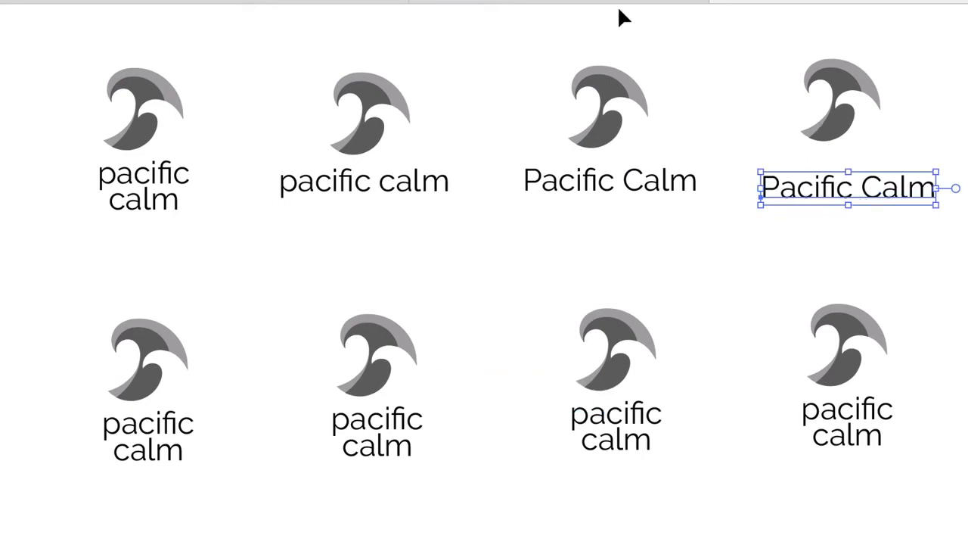
Step: Apply All Caps to the upper row's fourth logo name and centre it beneath its wave
click(619, 20)
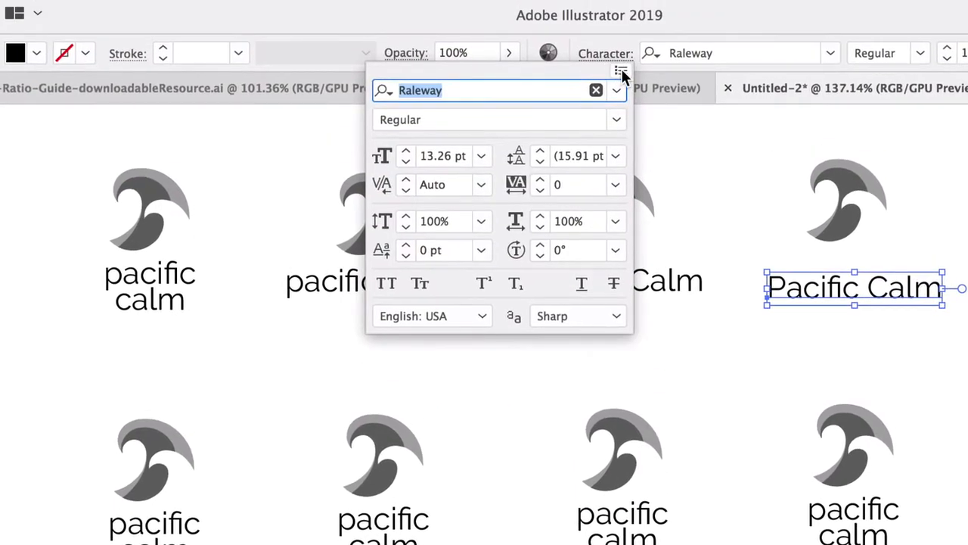
click(620, 71)
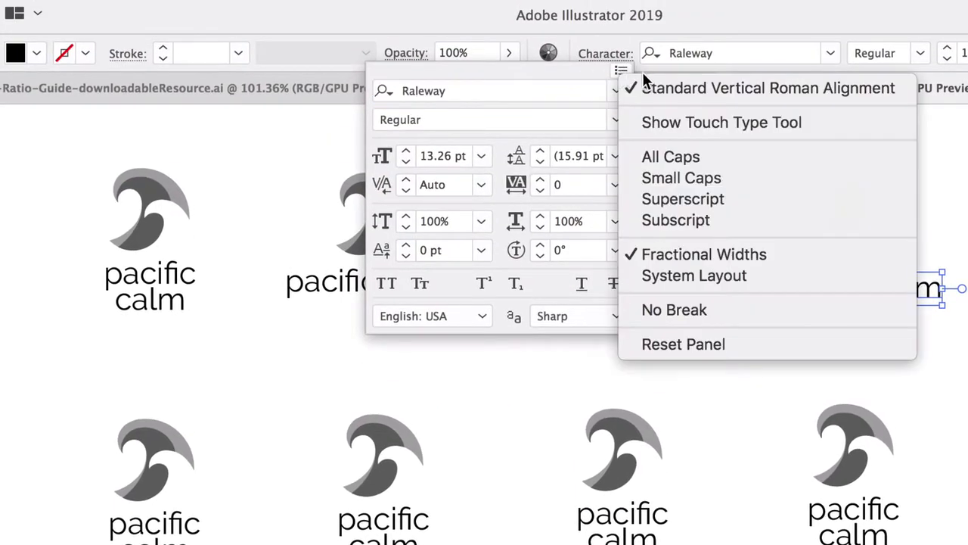
click(665, 158)
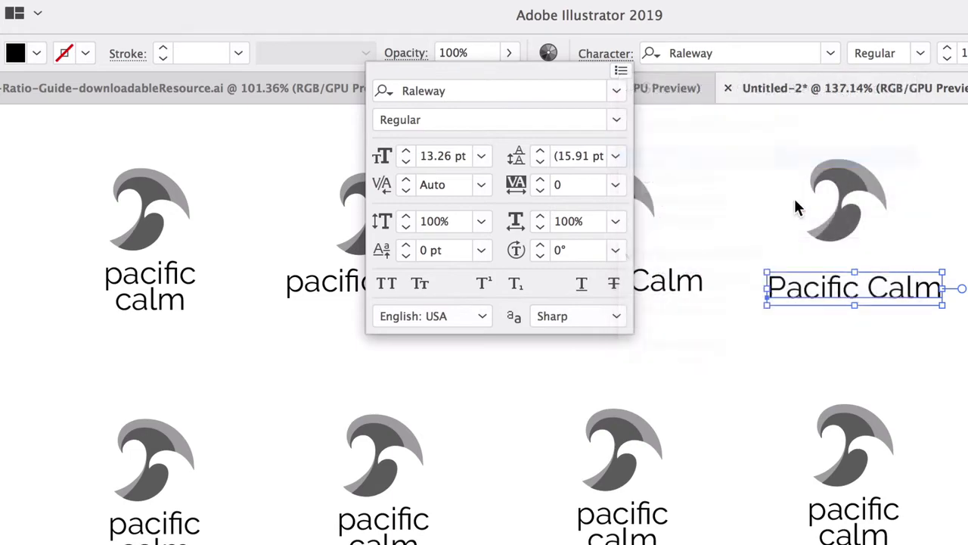
click(931, 295)
drag(929, 289, 912, 286)
click(936, 210)
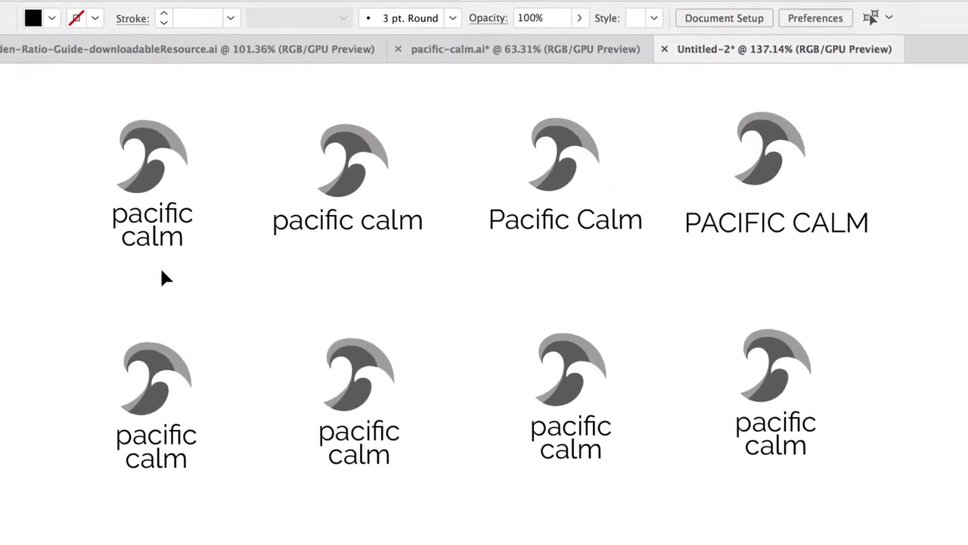
Step: Duplicate the upper row's first stacked "pacific calm" name and apply All Caps to the copy
click(141, 214)
key(ctrl+c)
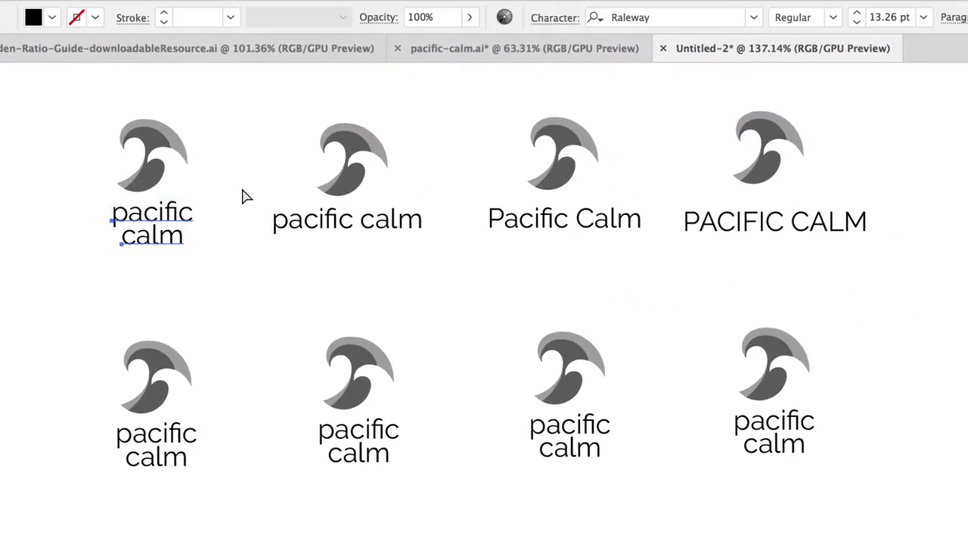
key(ctrl+v)
click(563, 20)
click(568, 38)
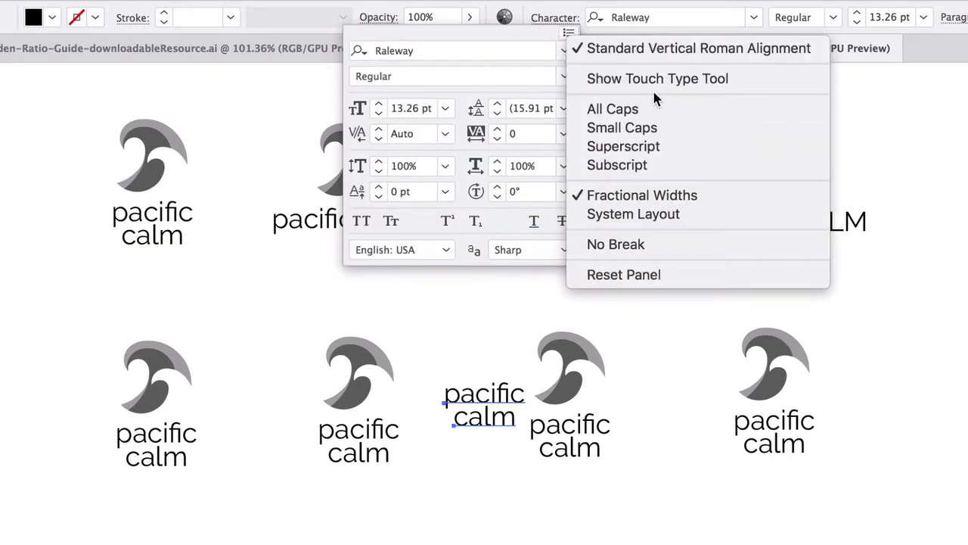
click(620, 108)
Step: Replace the lower row's first logo name with the all-caps stacked text, placed beneath its wave
click(507, 397)
drag(508, 397, 159, 443)
click(140, 454)
key(Delete)
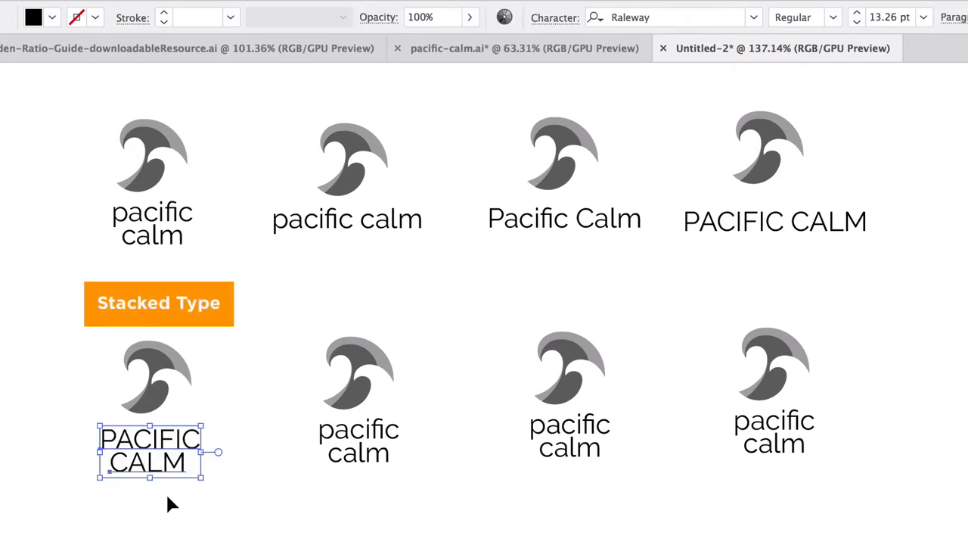
click(168, 503)
Step: Replace the lower row's second logo name with a copy of the stacked "PACIFIC CALM" text
click(732, 234)
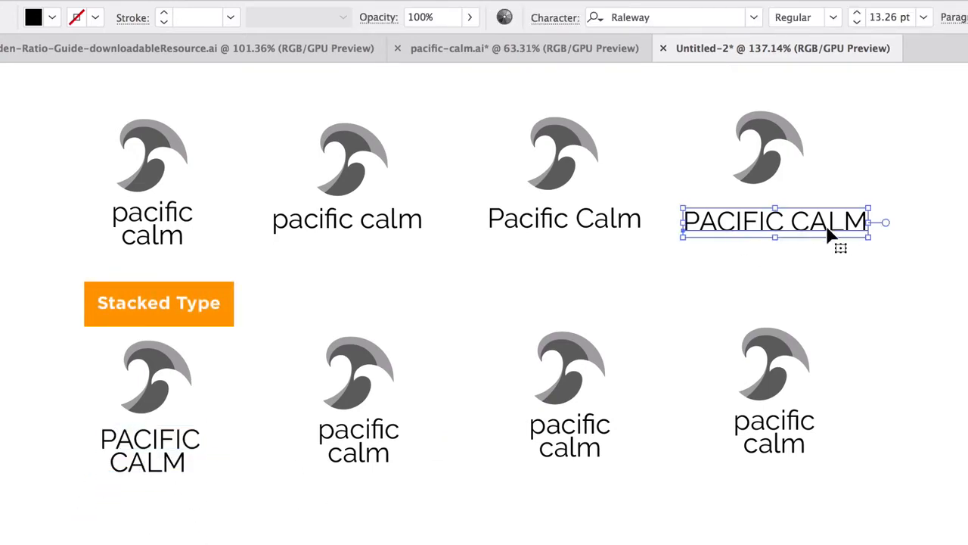
drag(150, 512, 161, 431)
key(super+c)
key(super+v)
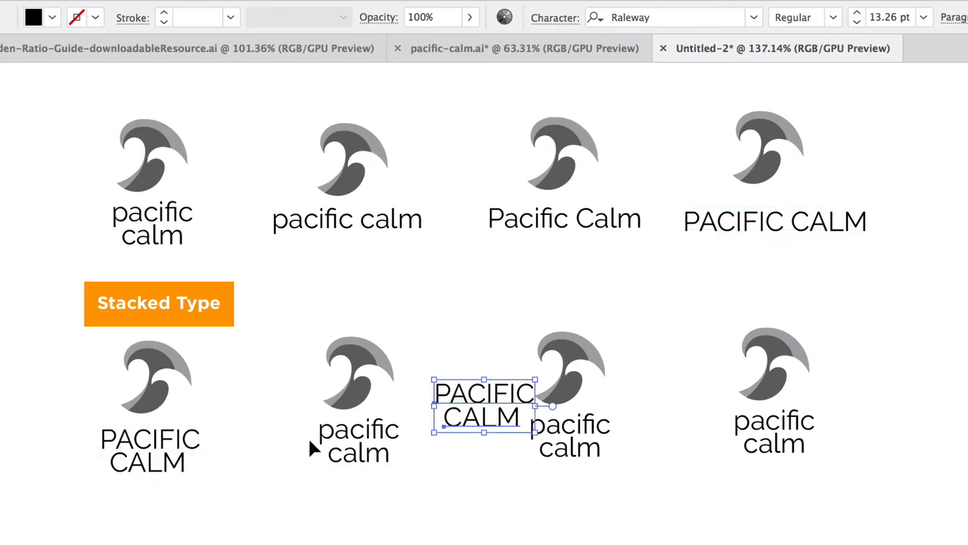
drag(466, 408, 349, 440)
click(356, 446)
key(Delete)
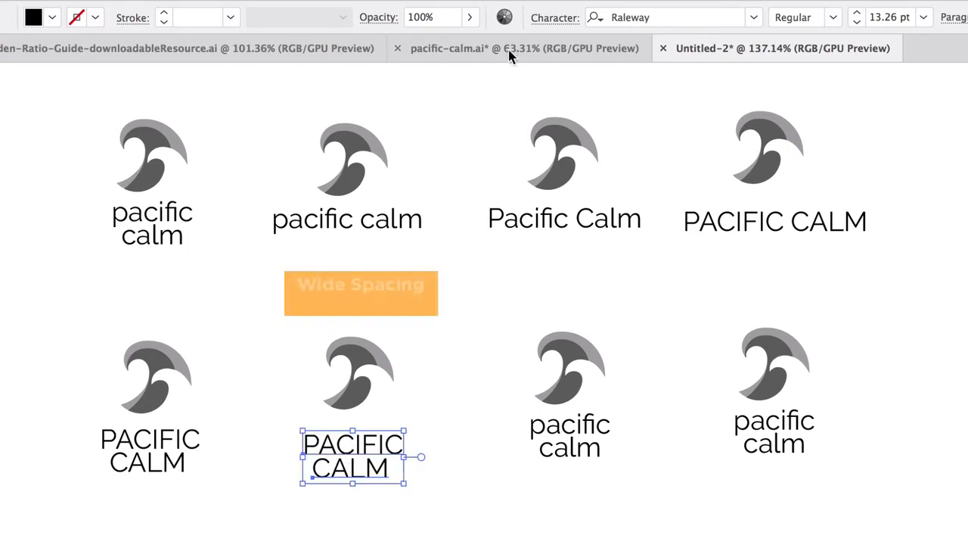
Step: Set the tracking of the lower row's second logo name to 444 and centre both lines beneath the wave
click(557, 17)
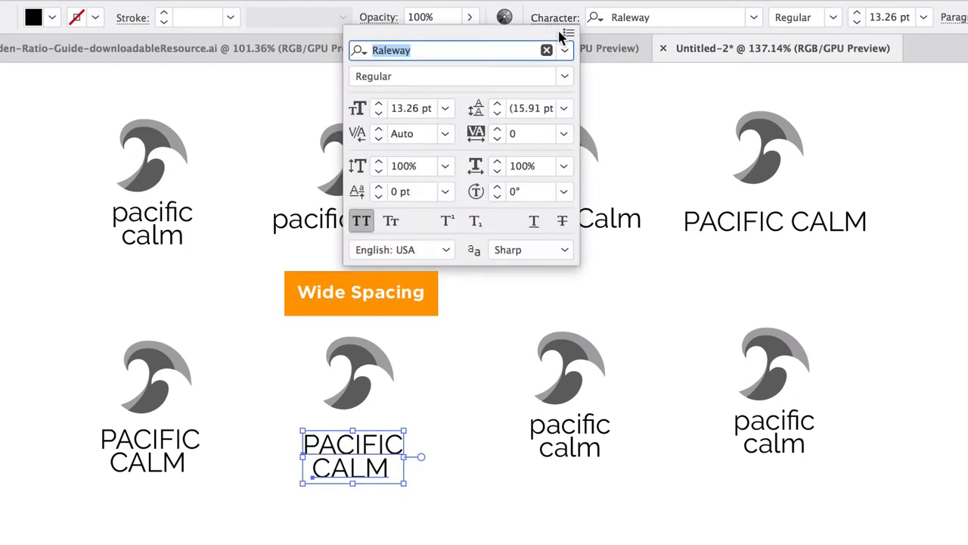
click(549, 139)
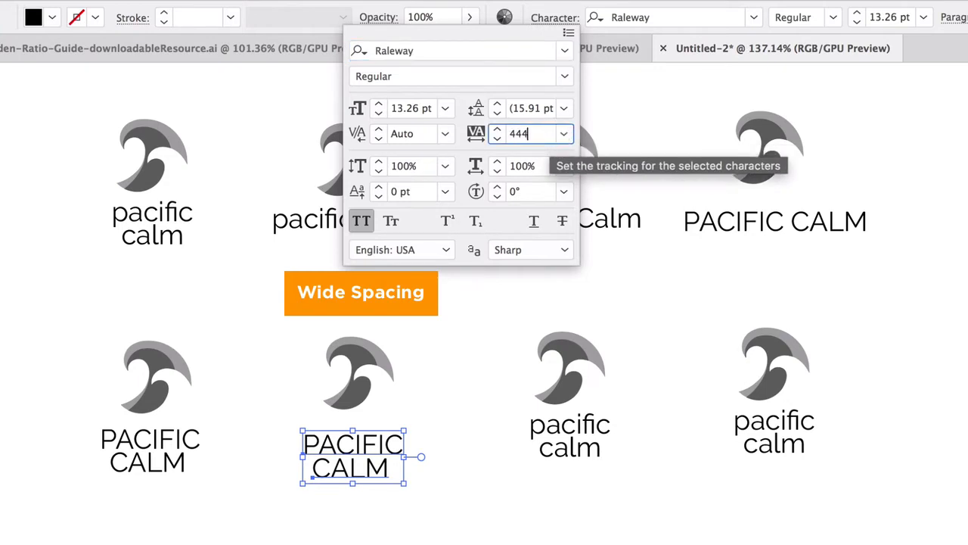
text(444)
key(Return)
drag(429, 441, 400, 437)
click(377, 489)
drag(360, 471, 380, 475)
click(453, 541)
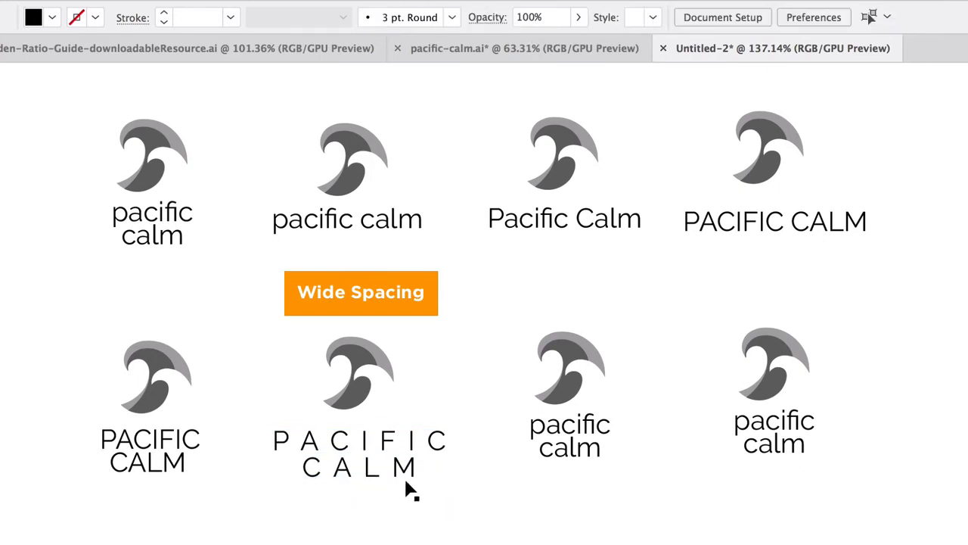
Step: Rearrange the lower row's second logo horizontally, with "CALM" left-aligned under "PACIFIC", the wave beside the text, and the whole logo scaled down
click(412, 463)
click(436, 535)
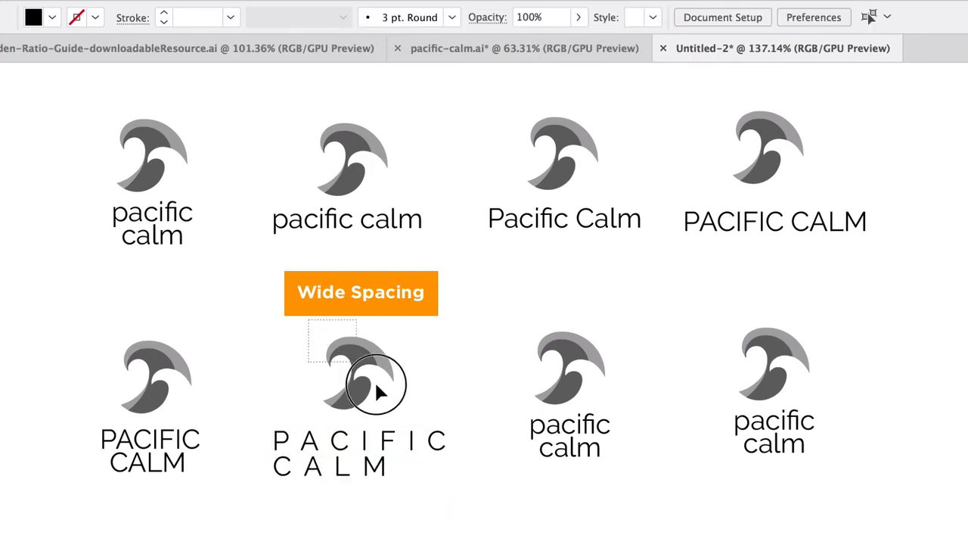
drag(375, 387, 239, 422)
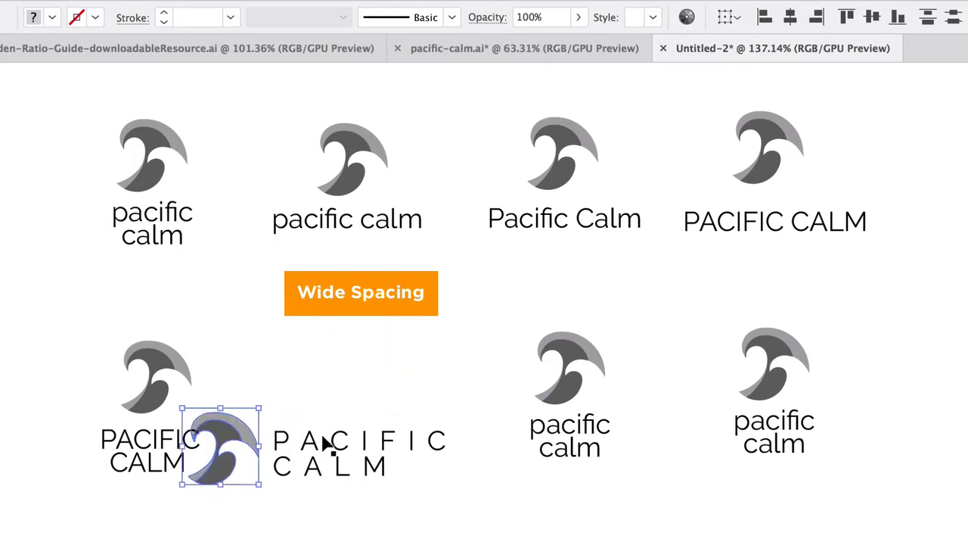
shift+click(326, 442)
drag(449, 411, 384, 428)
drag(320, 465, 420, 395)
click(518, 341)
Step: Delete the lower row's last two logos and replace them with two copies of the horizontal wide-spaced logo
drag(525, 281, 862, 492)
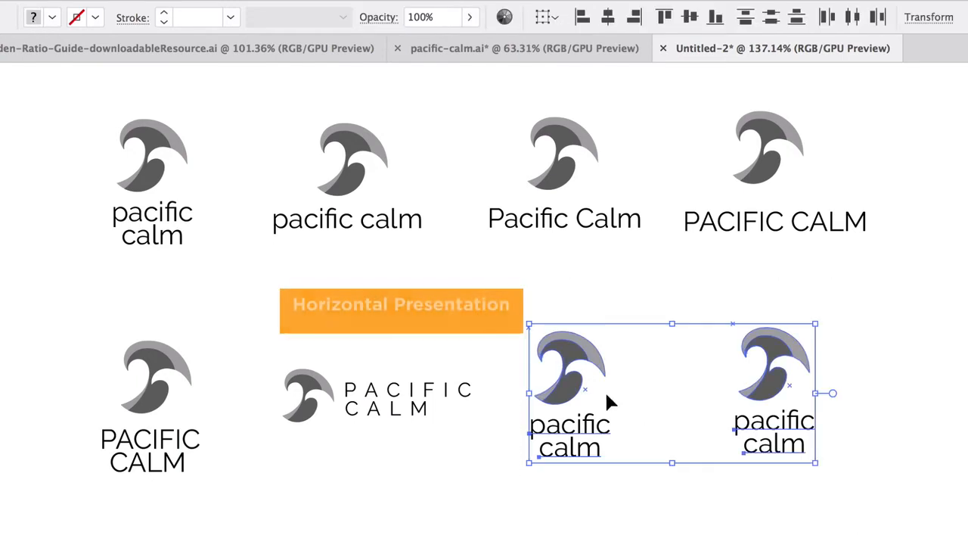
key(Delete)
click(400, 404)
drag(373, 389, 595, 391)
drag(591, 396, 836, 392)
click(389, 432)
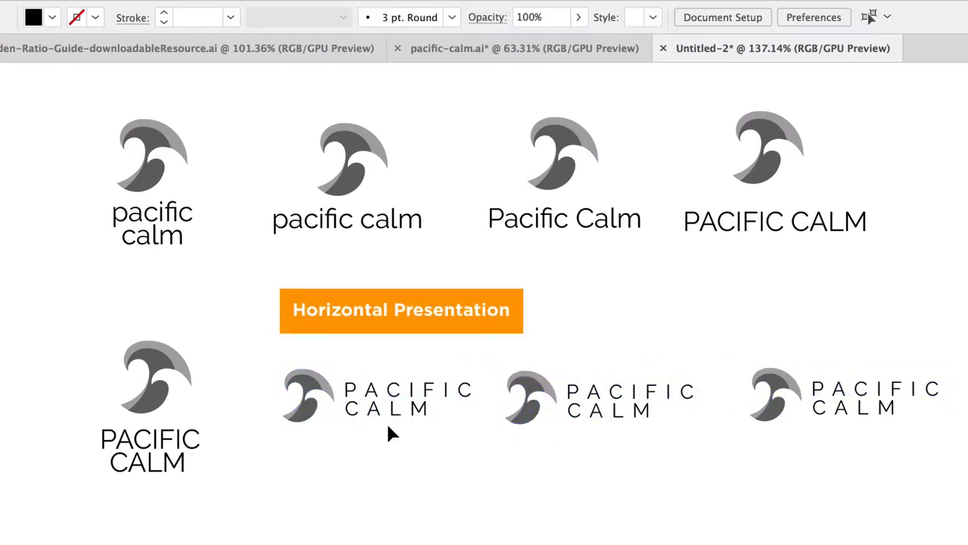
click(399, 407)
click(555, 18)
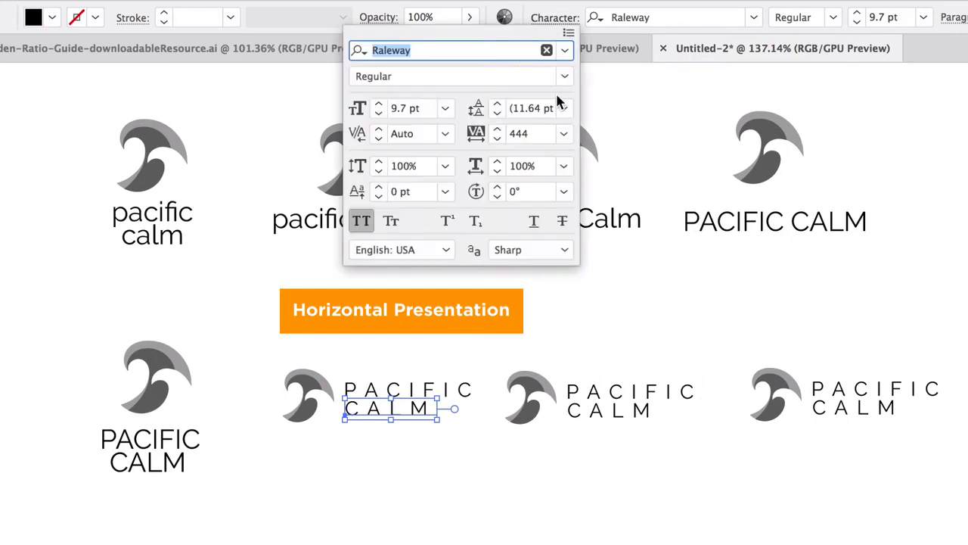
click(564, 133)
click(581, 287)
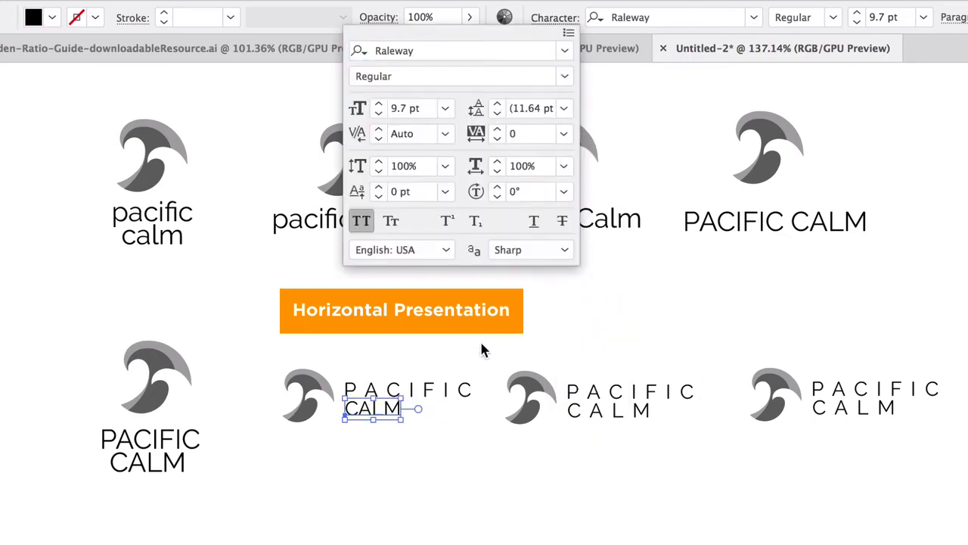
click(381, 408)
click(755, 17)
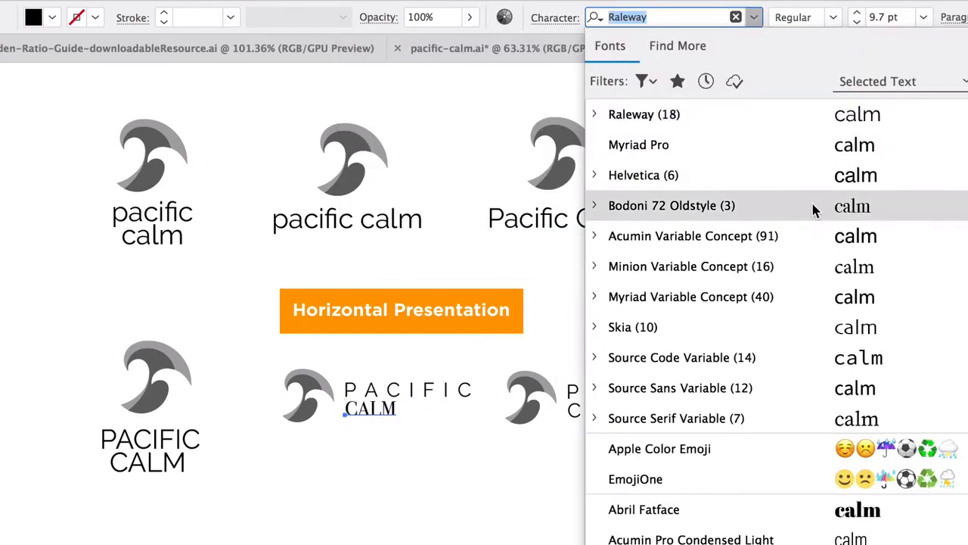
scroll(816, 492, down, 5)
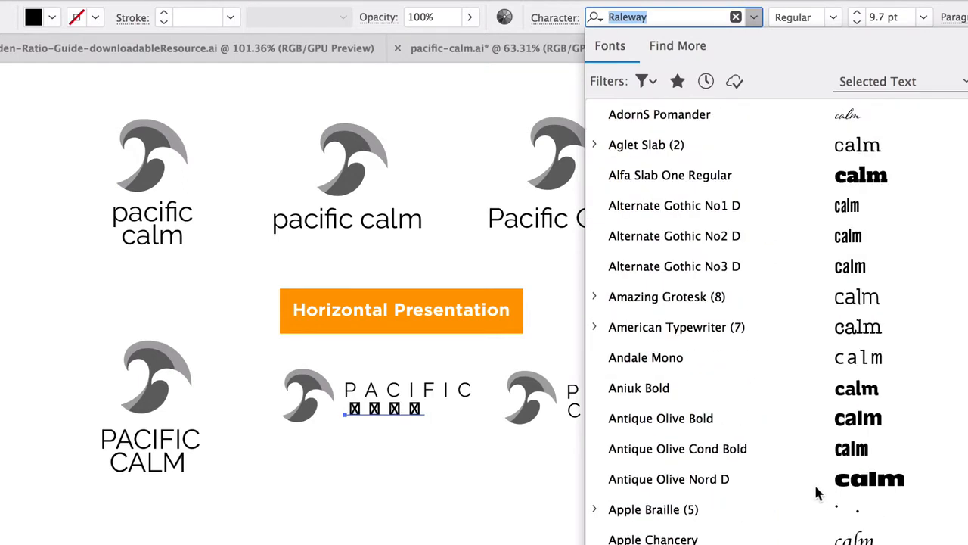
scroll(817, 493, down, 1)
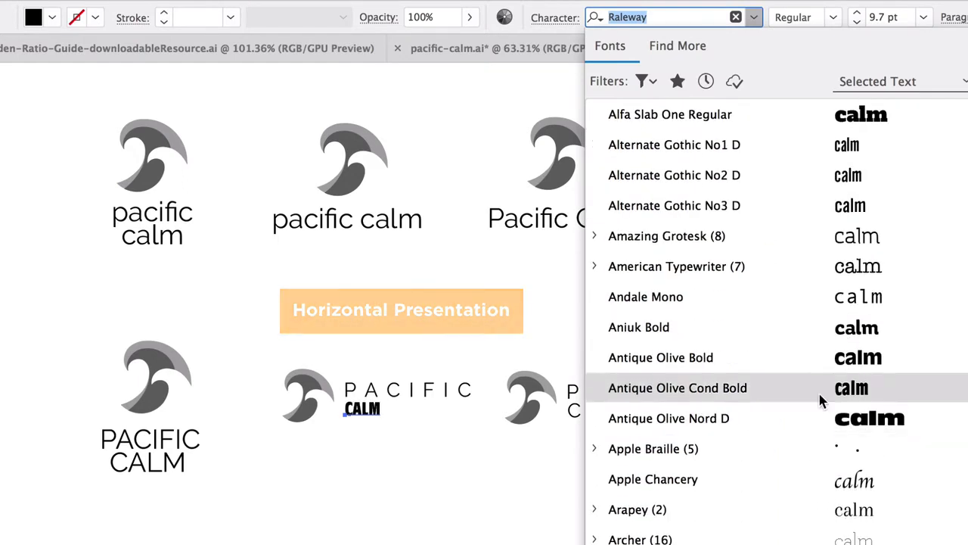
click(798, 297)
key(super+z)
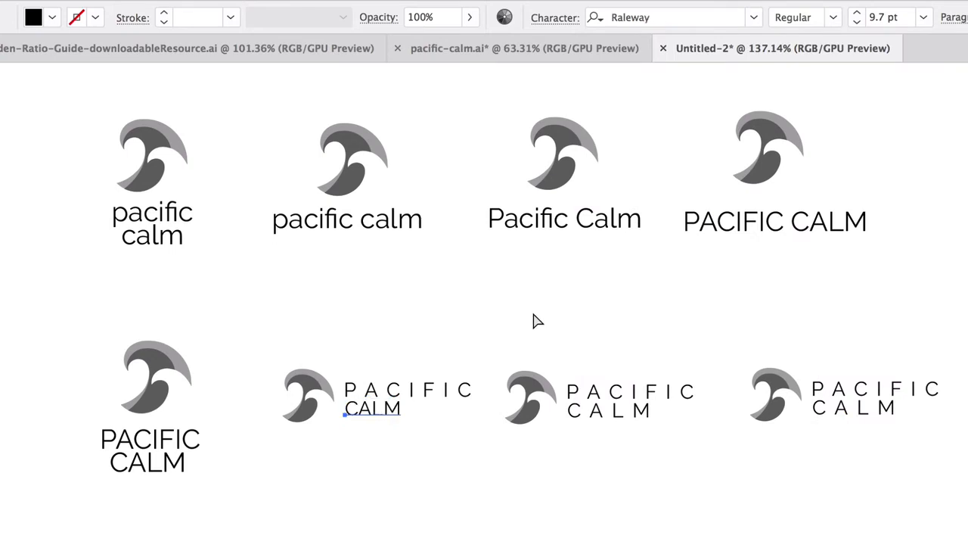
key(super+z)
click(553, 304)
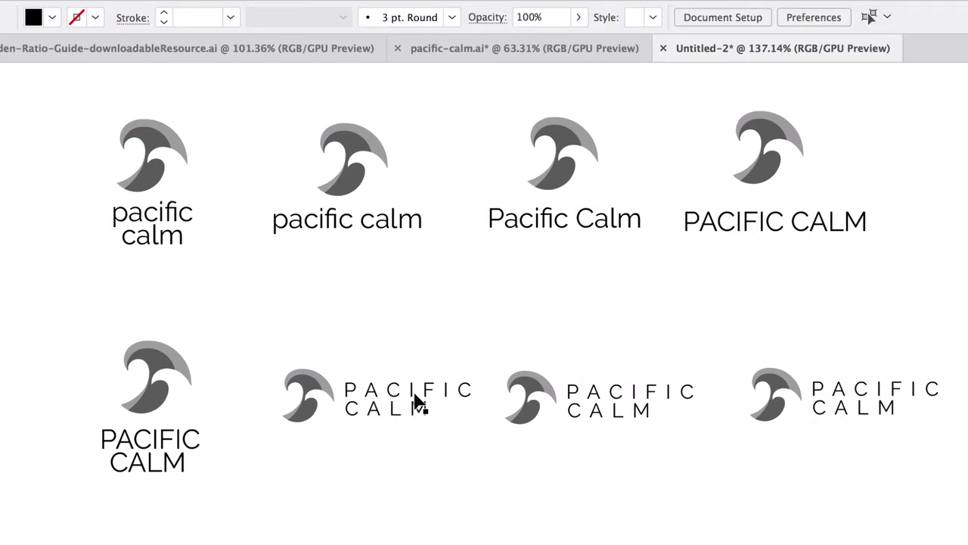
Step: Set the lower row's third logo name to tracking 0 and the Black font weight
click(603, 369)
click(553, 18)
click(564, 134)
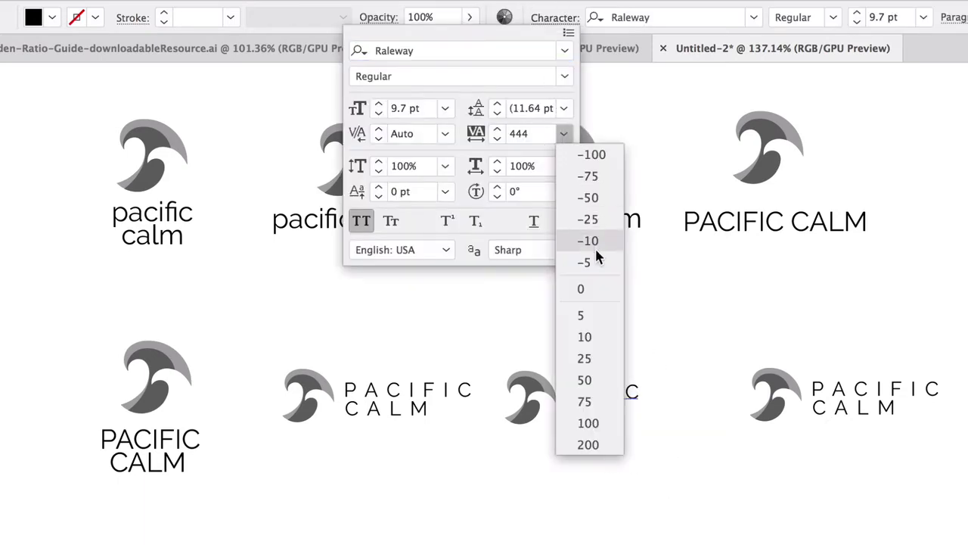
click(573, 288)
click(712, 334)
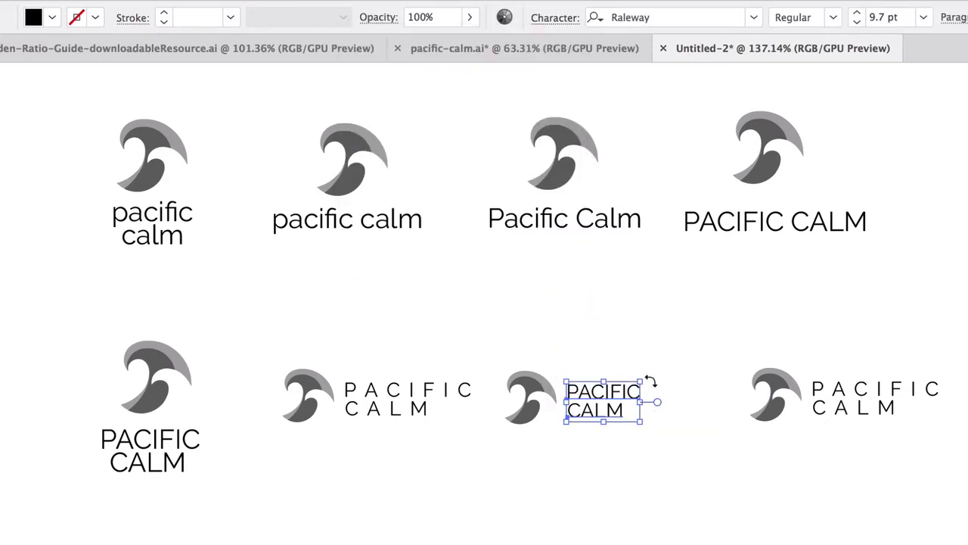
click(833, 18)
click(804, 384)
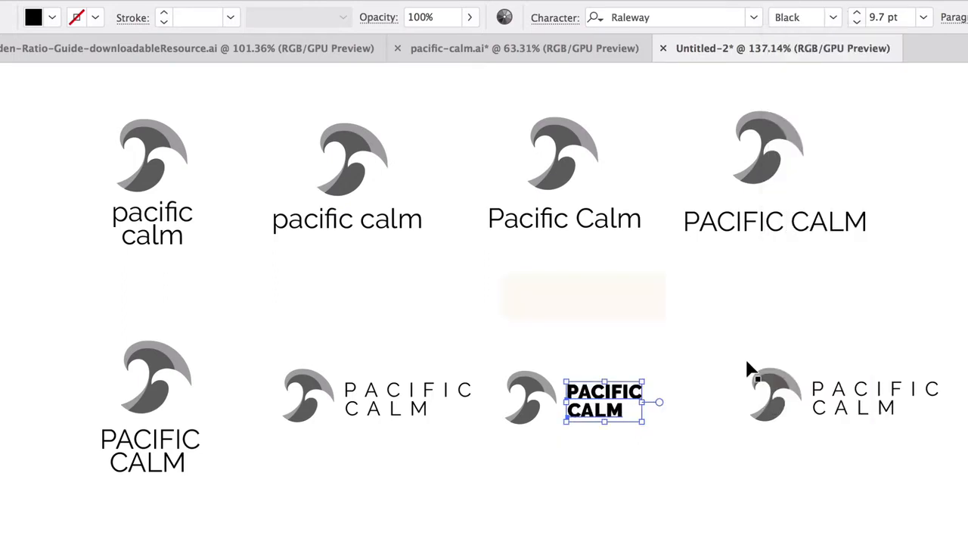
click(710, 461)
Step: Enlarge the third lower logo's bold name slightly and reposition it beside the wave
click(602, 397)
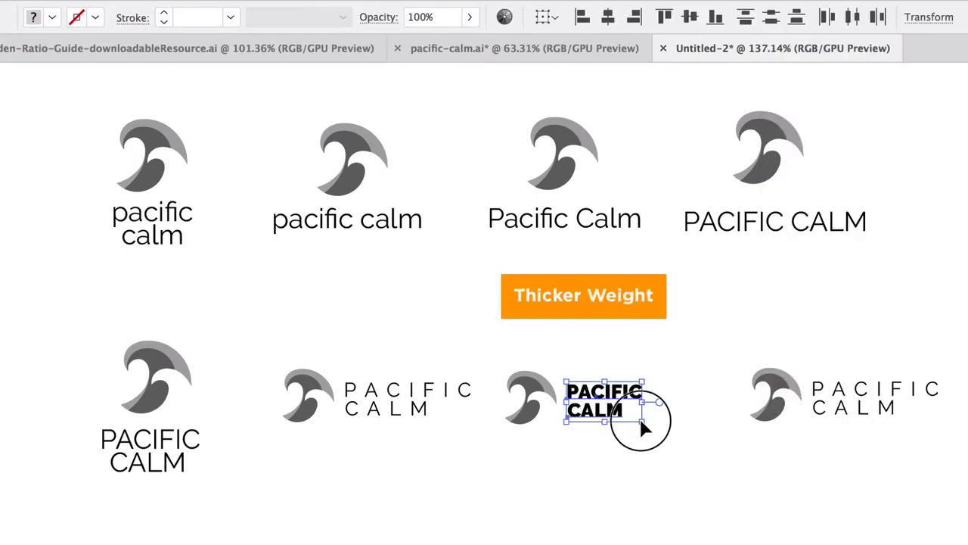
drag(640, 421, 650, 424)
drag(608, 397, 612, 394)
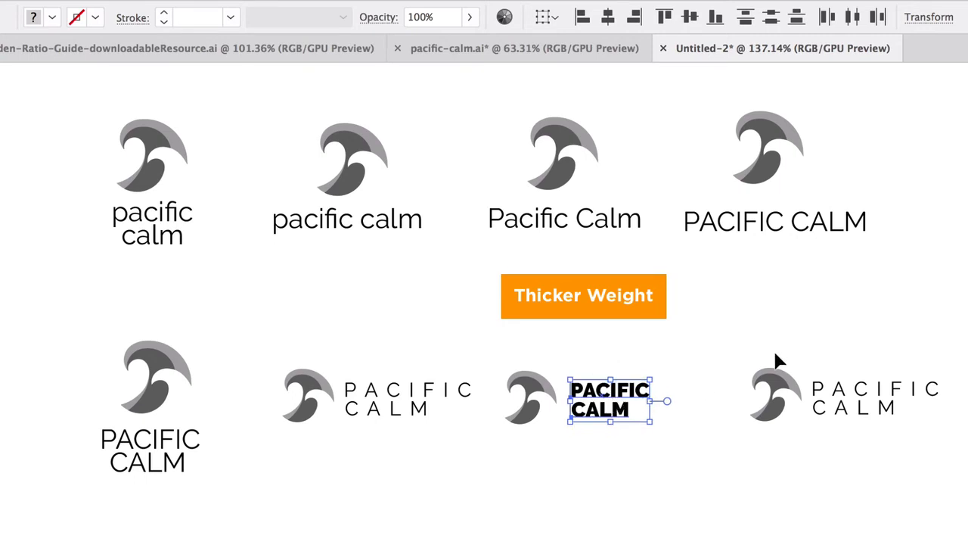
Step: Turn the lower row's fourth logo into a stacked version with the Black-weight "PACIFIC CALM" right-aligned beneath its wave
click(859, 401)
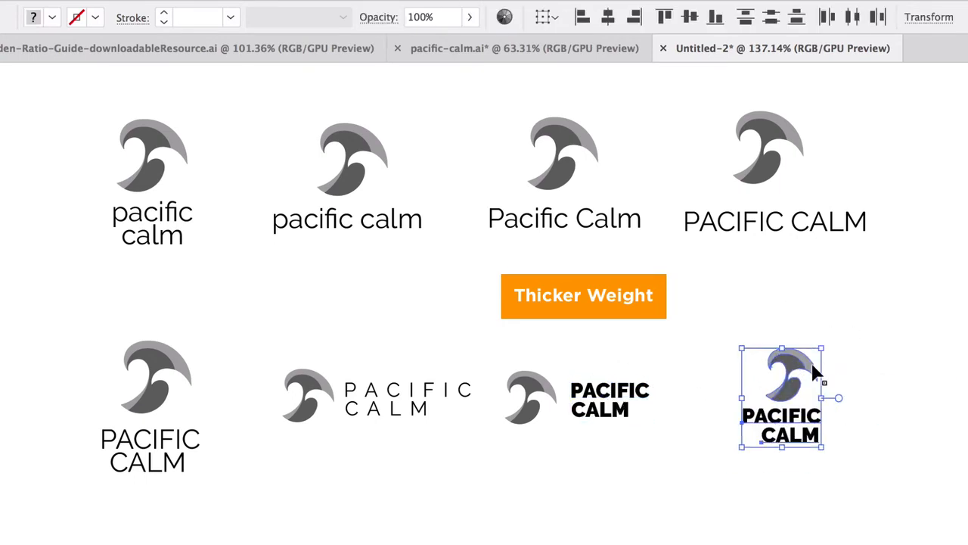
click(897, 465)
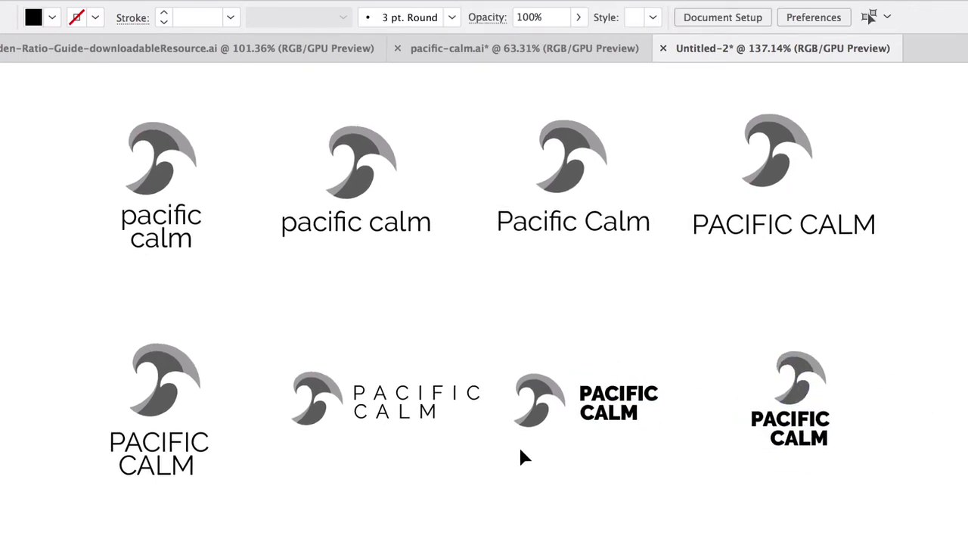
Step: Review all eight logo variations, comparing the lower row's two bold layouts
scroll(382, 328, left, 1)
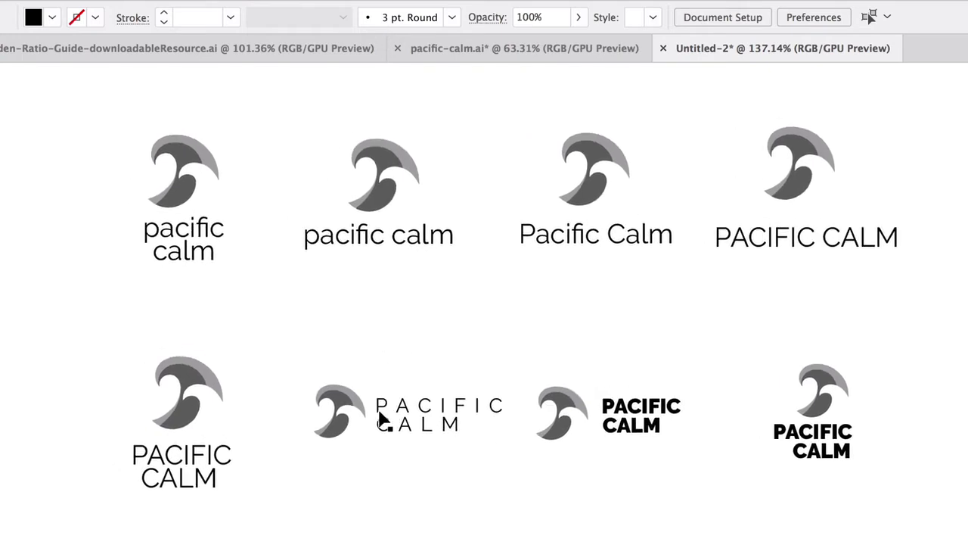
scroll(383, 417, up, 1)
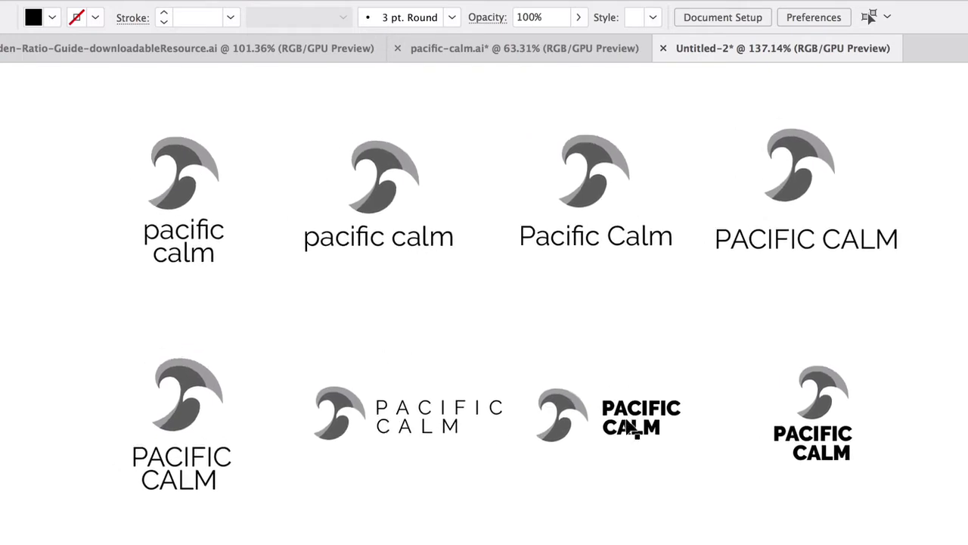
scroll(726, 363, down, 3)
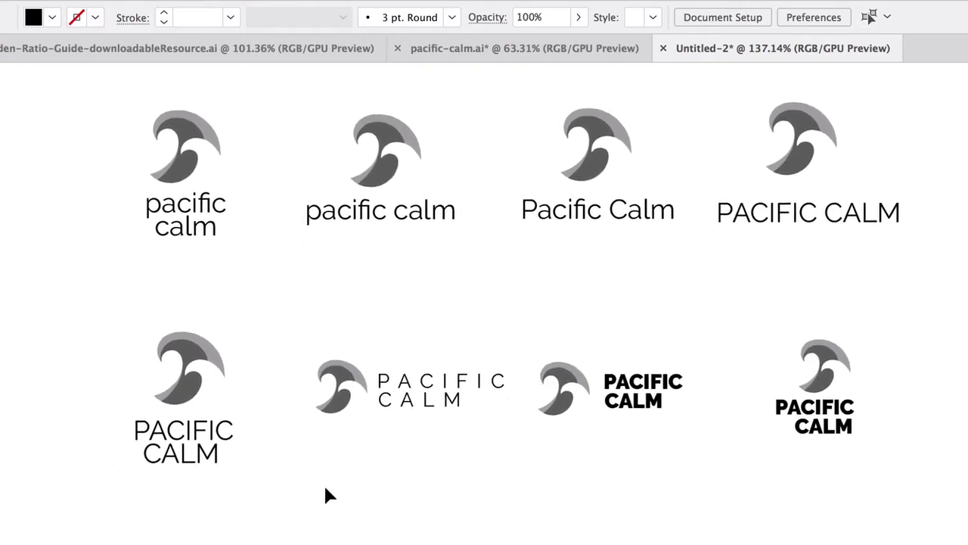
scroll(371, 450, down, 2)
click(813, 378)
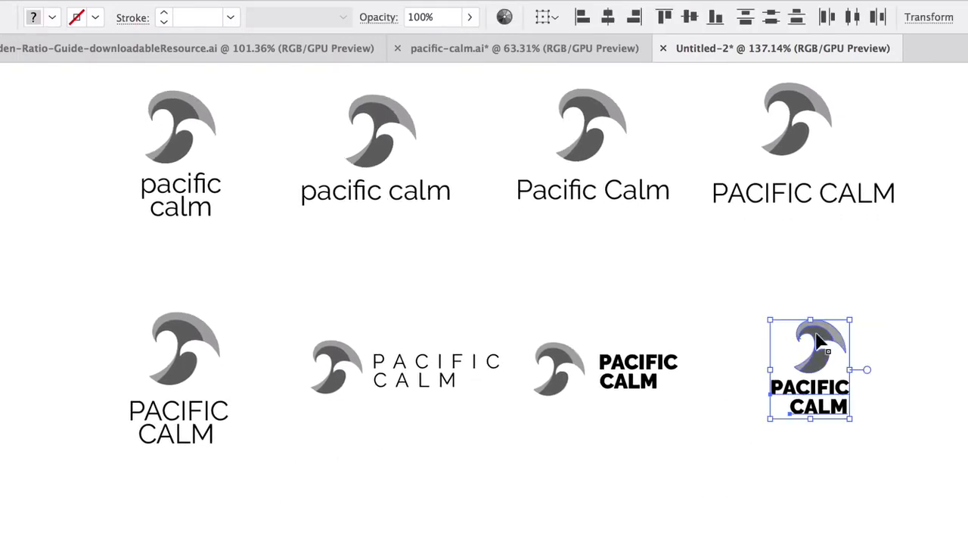
click(619, 354)
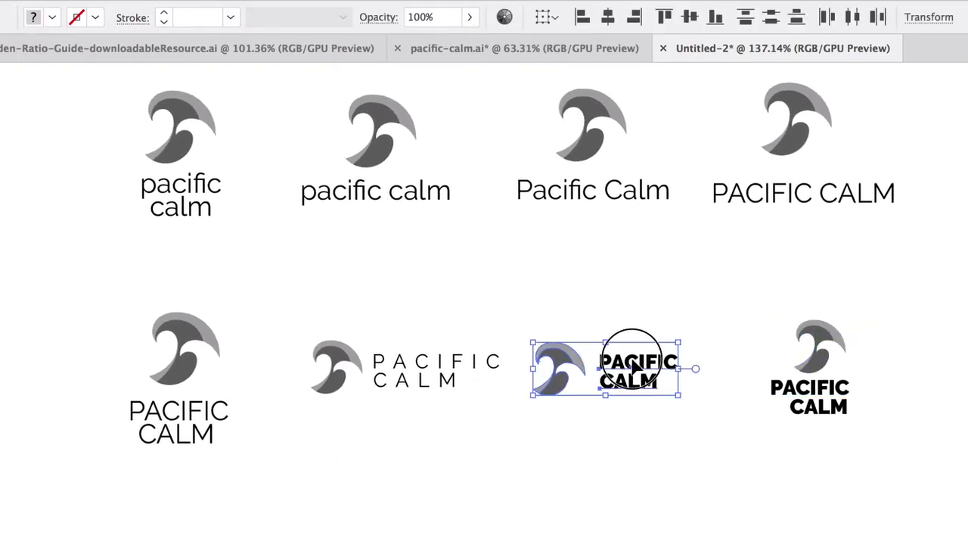
Step: Duplicate the horizontal Black-weight logo into a new third row and widen the gap between its wave and name
drag(625, 356, 651, 532)
click(606, 496)
click(636, 526)
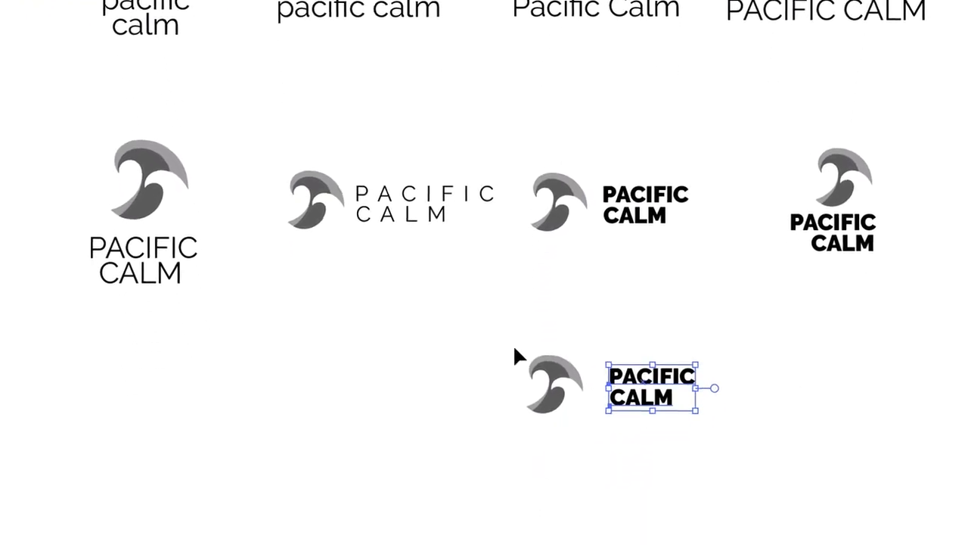
click(515, 347)
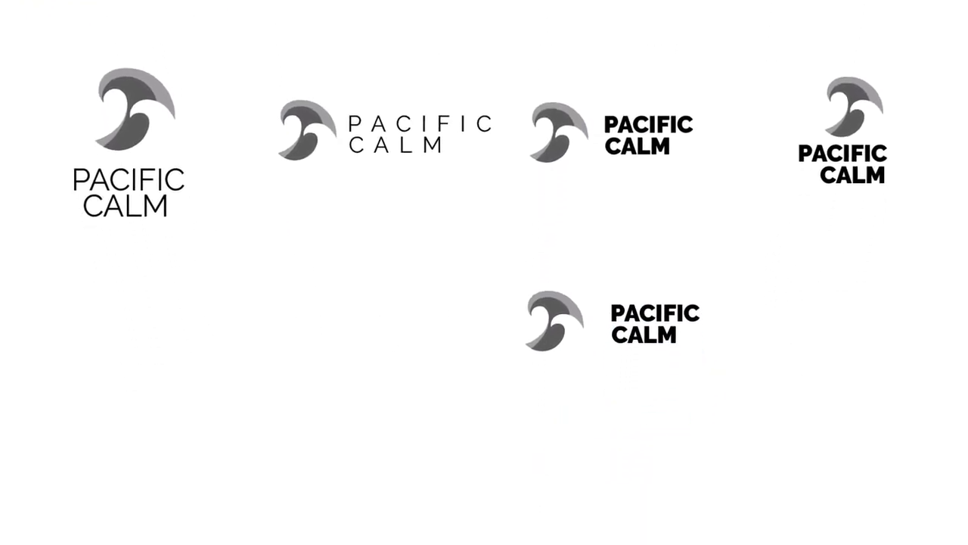
Step: Draw a narrow vertical rectangle as a dividing line between the duplicated logo's wave and its name
click(2, 9)
click(30, 9)
drag(600, 271, 601, 370)
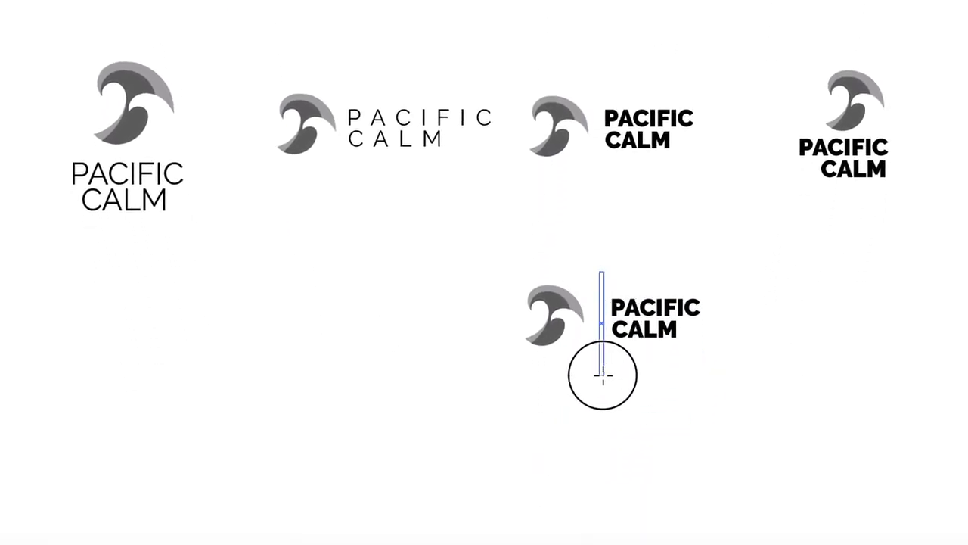
key(v)
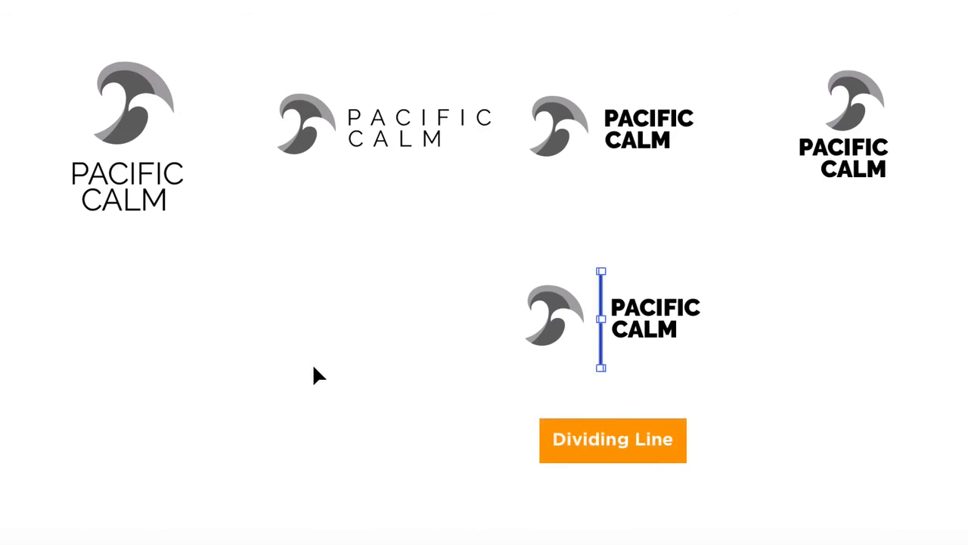
Step: Shorten and thin the dividing line, and space it evenly between the wave and the bold name
scroll(610, 351, up, 2)
click(599, 359)
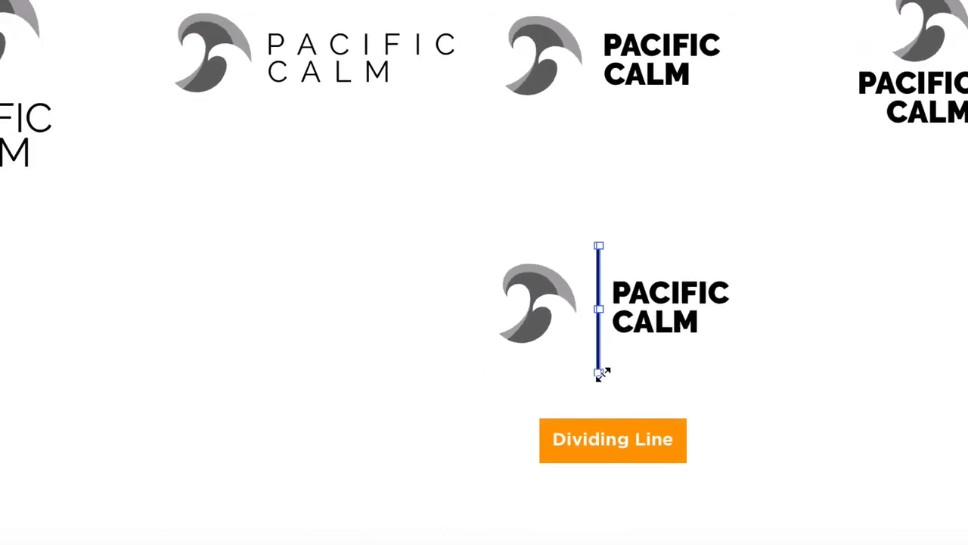
drag(599, 373, 601, 354)
click(600, 272)
scroll(594, 322, up, 3)
drag(604, 284, 603, 283)
click(620, 186)
click(604, 204)
drag(603, 192, 596, 254)
click(611, 242)
click(567, 166)
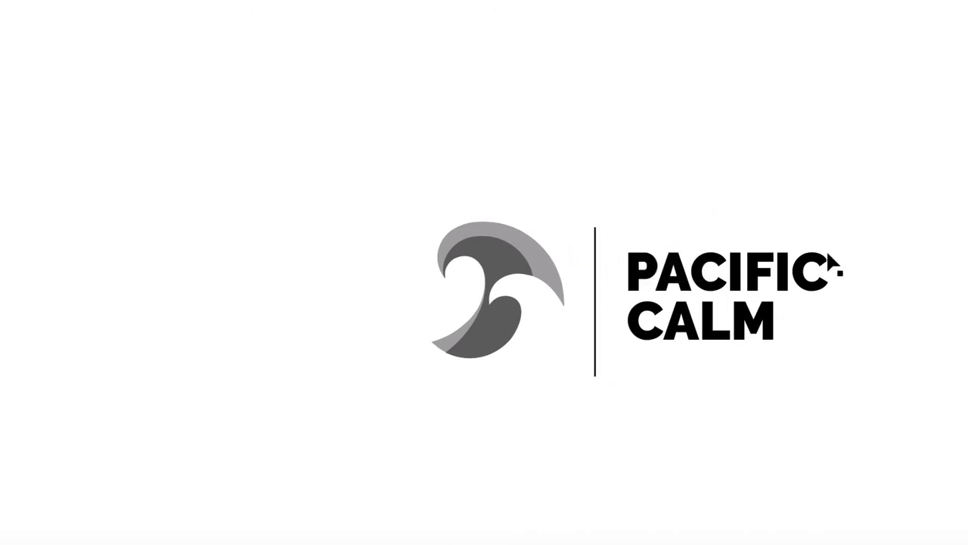
click(597, 265)
scroll(646, 159, down, 4)
scroll(621, 165, up, 1)
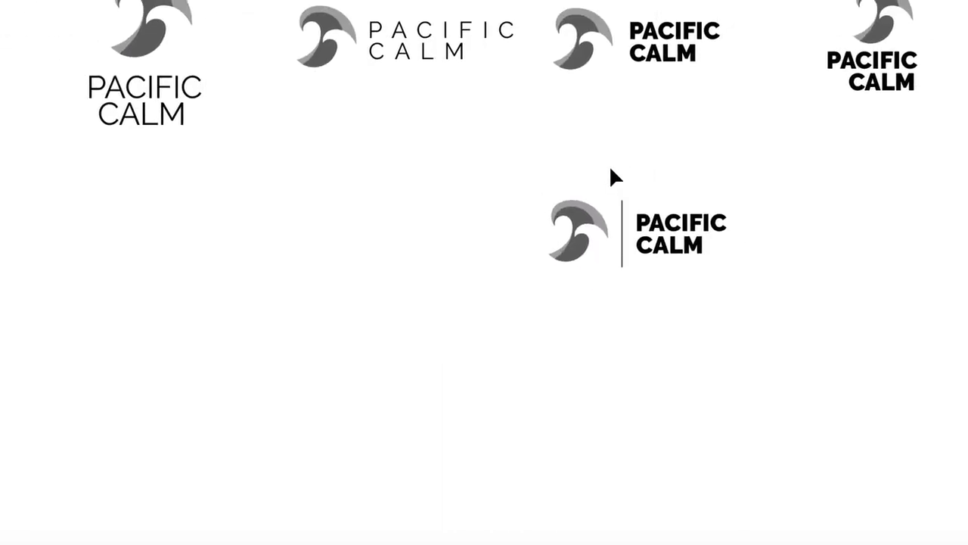
Step: Duplicate the stacked Black-weight logo into the third row, centre-align its "PACIFIC CALM" text and place it centred under the wave
drag(510, 157, 688, 282)
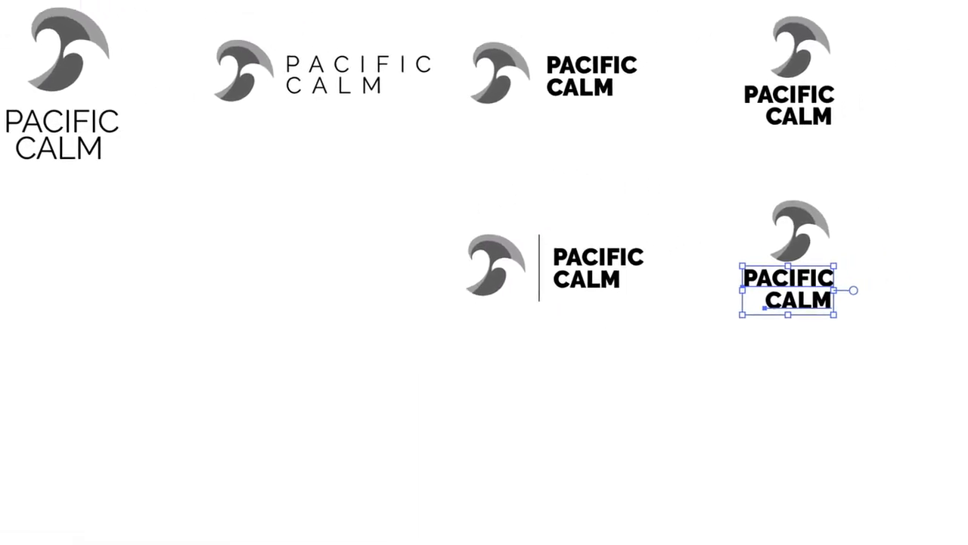
key(ctrl+shift+c)
click(858, 259)
click(771, 299)
shift+click(754, 278)
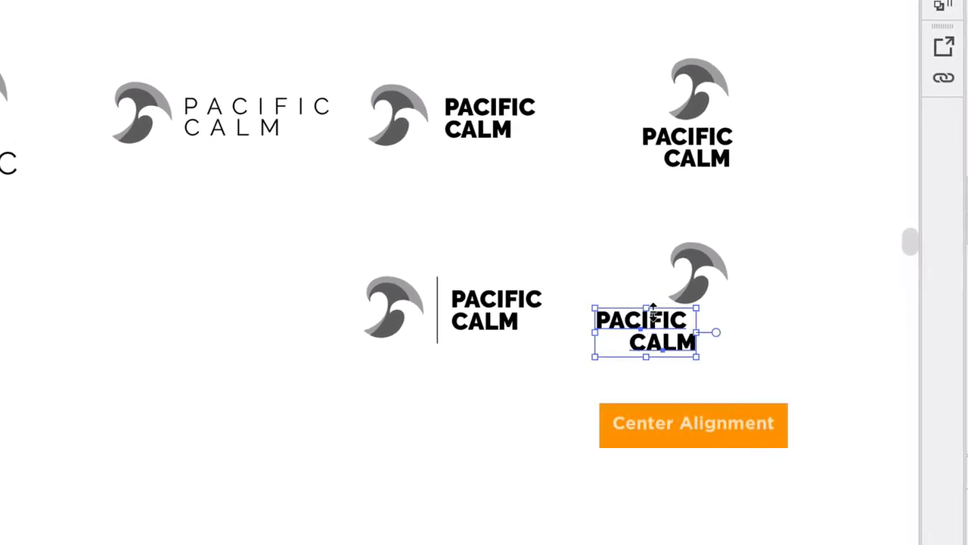
key(ctrl+shift+c)
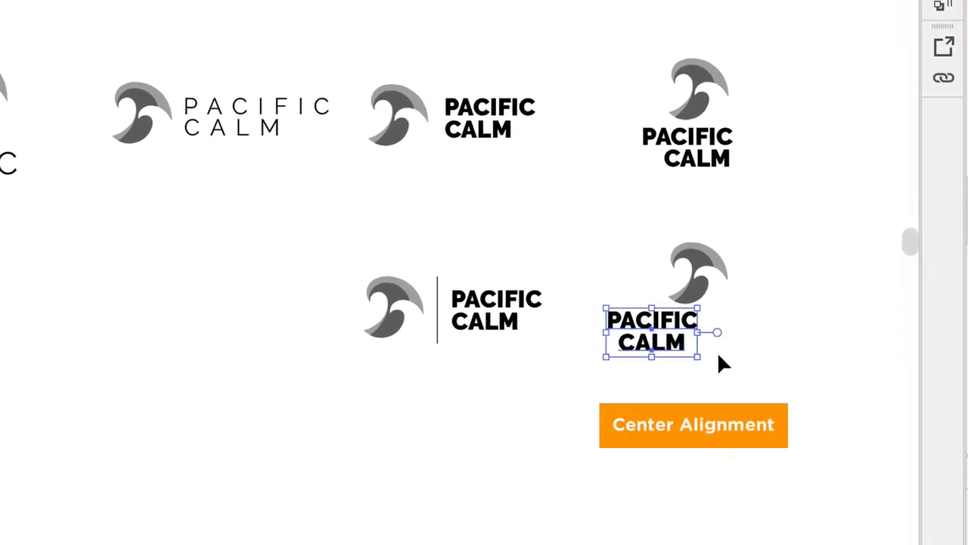
drag(648, 335, 687, 335)
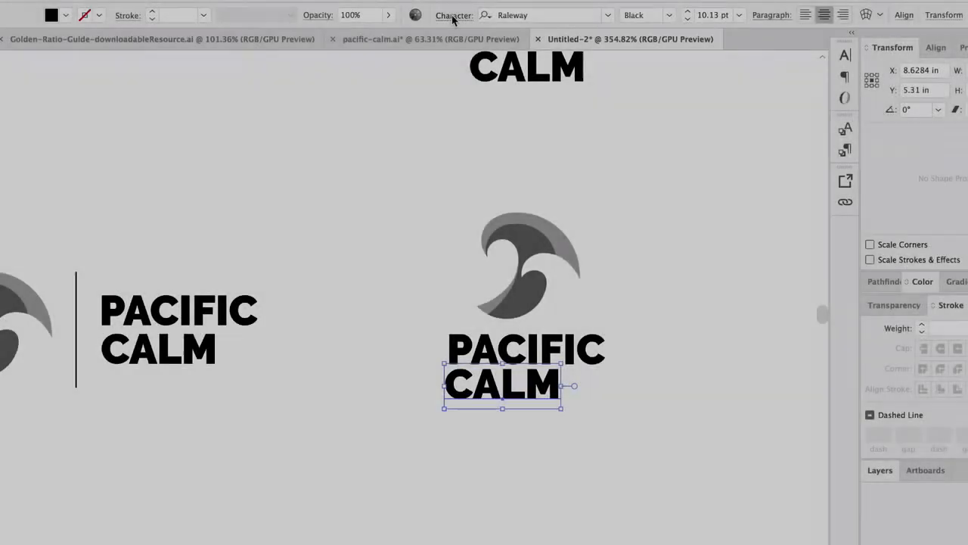
Step: Set the tracking of the third-row stacked logo's "CALM" to 1200 and scale it to 6.01 pt to match the width of "PACIFIC"
click(453, 16)
click(439, 110)
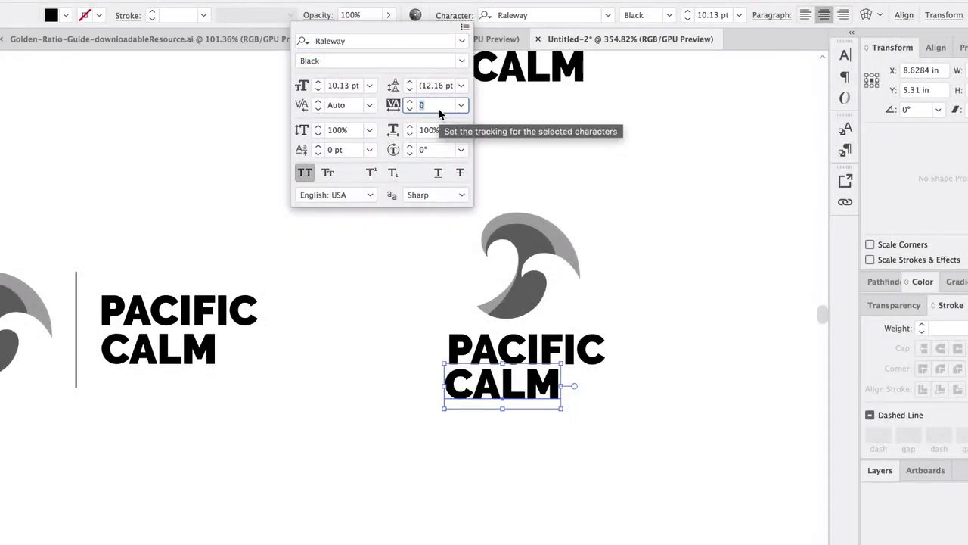
text(666)
key(Return)
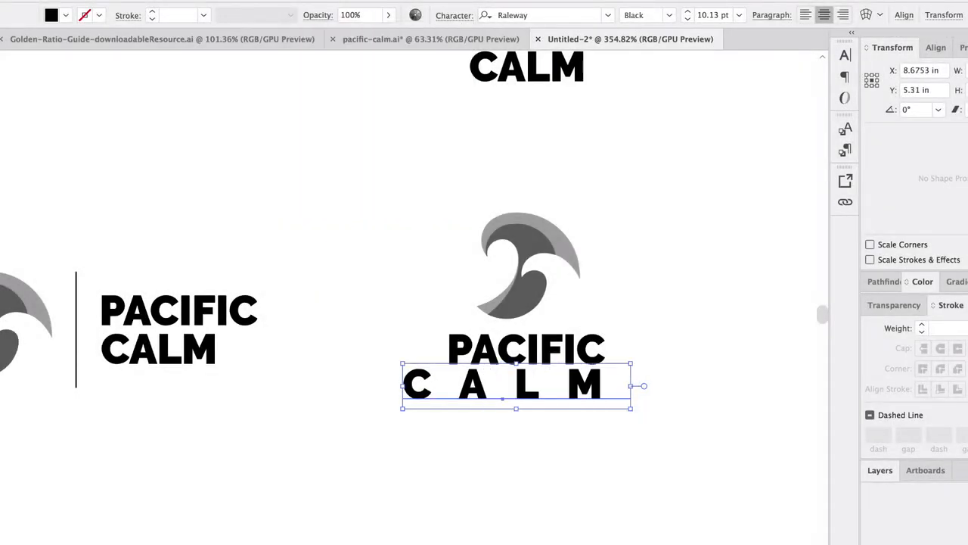
click(452, 15)
click(428, 107)
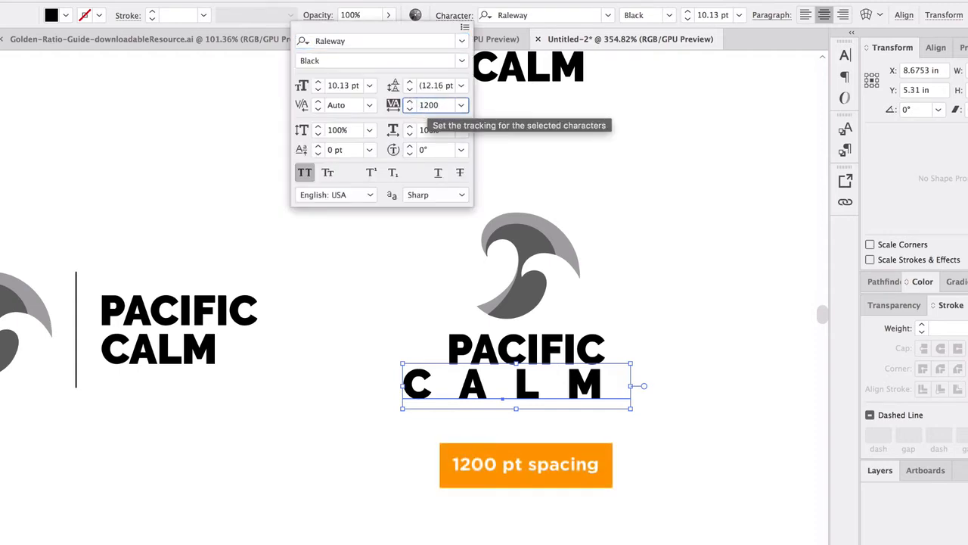
key(Return)
drag(681, 361, 635, 397)
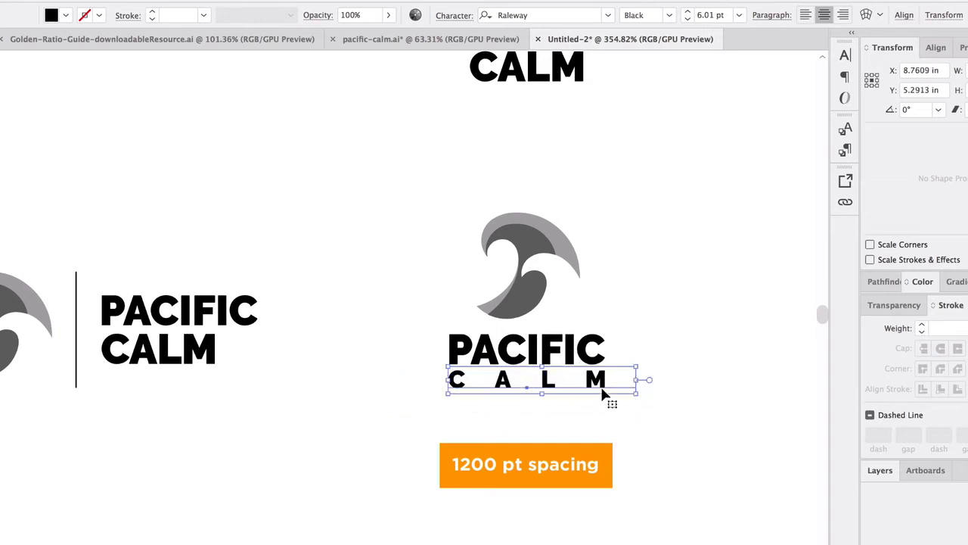
Step: Change the letter-spaced "CALM" in the third row's stacked logo to the Light font weight
click(683, 378)
click(597, 380)
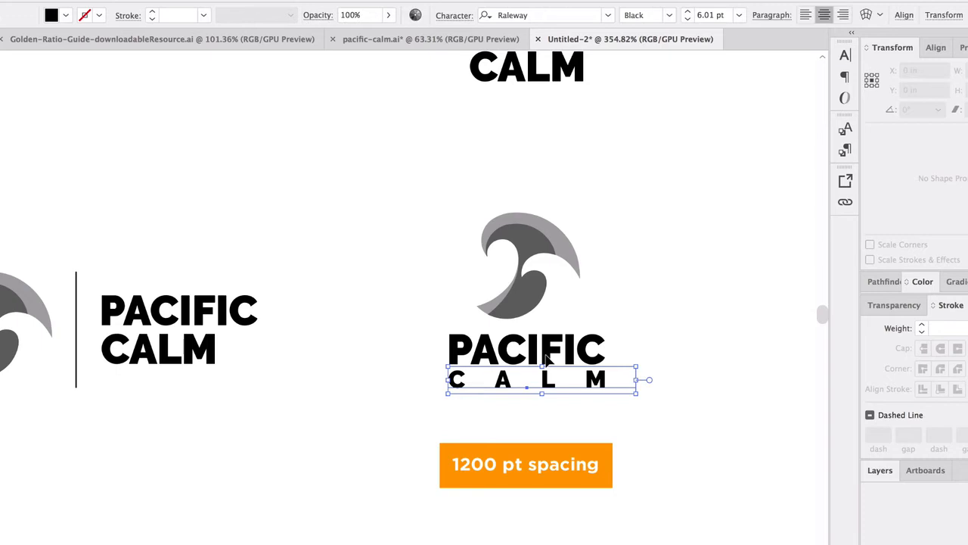
click(670, 15)
click(670, 99)
click(675, 328)
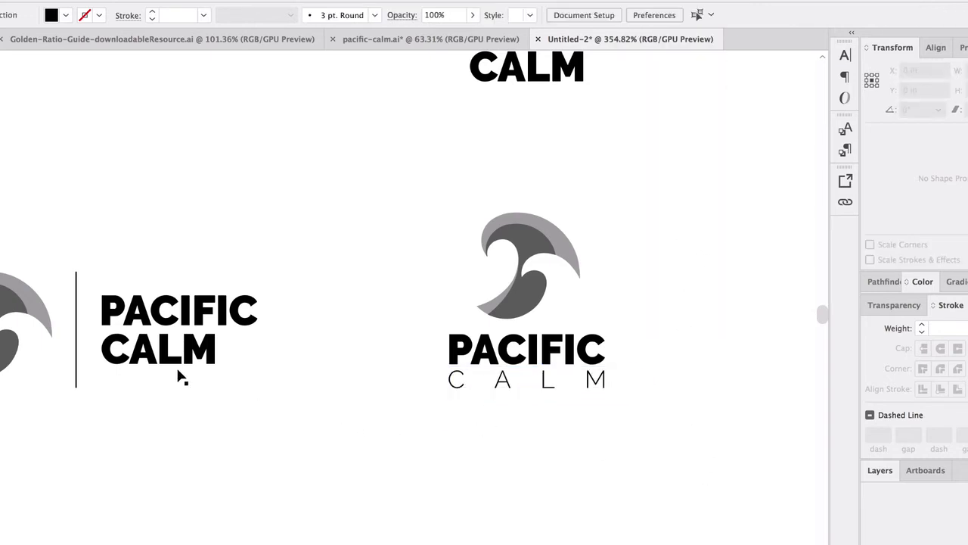
Step: Duplicate the wide-tracked horizontal logo into the third row, directly below the original
scroll(178, 370, left, 3)
scroll(181, 367, down, 5)
scroll(182, 367, left, 5)
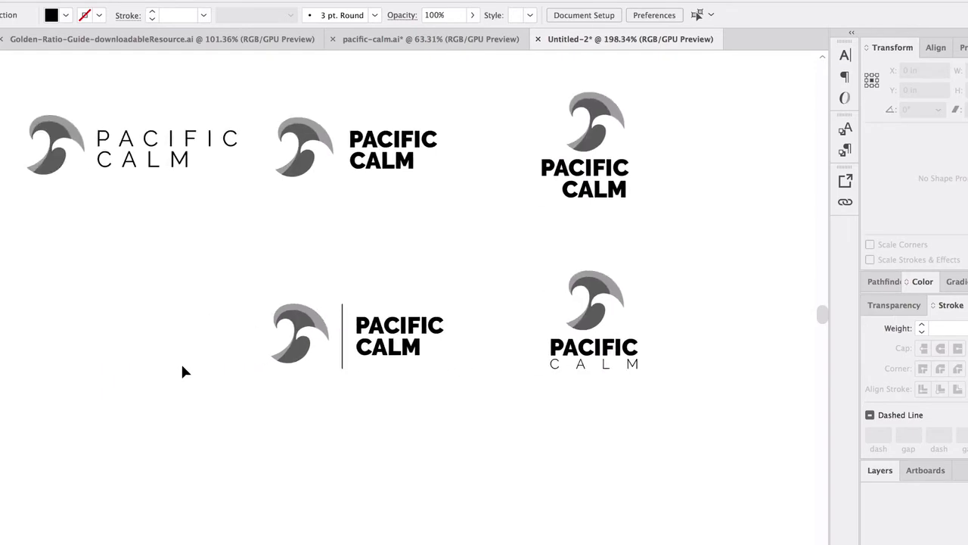
scroll(181, 367, left, 5)
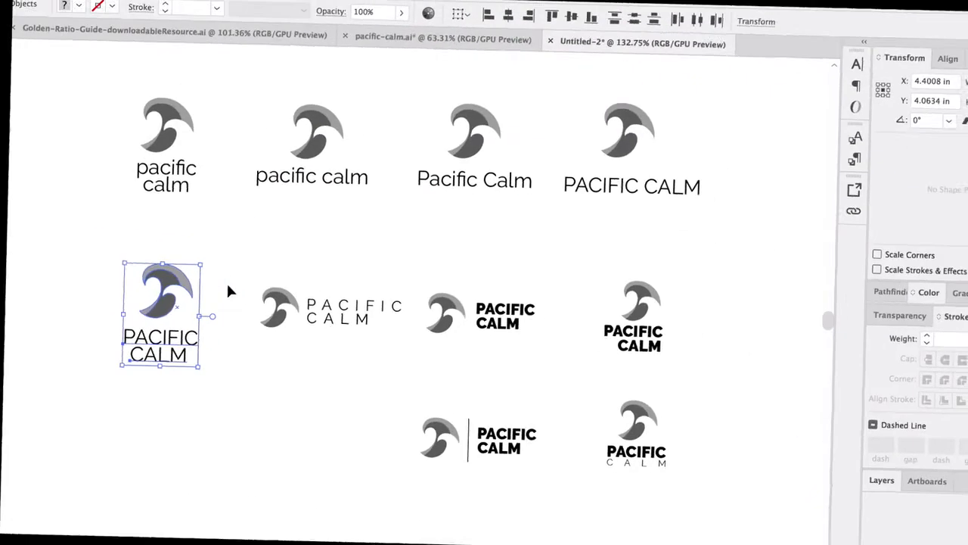
scroll(309, 311, down, 2)
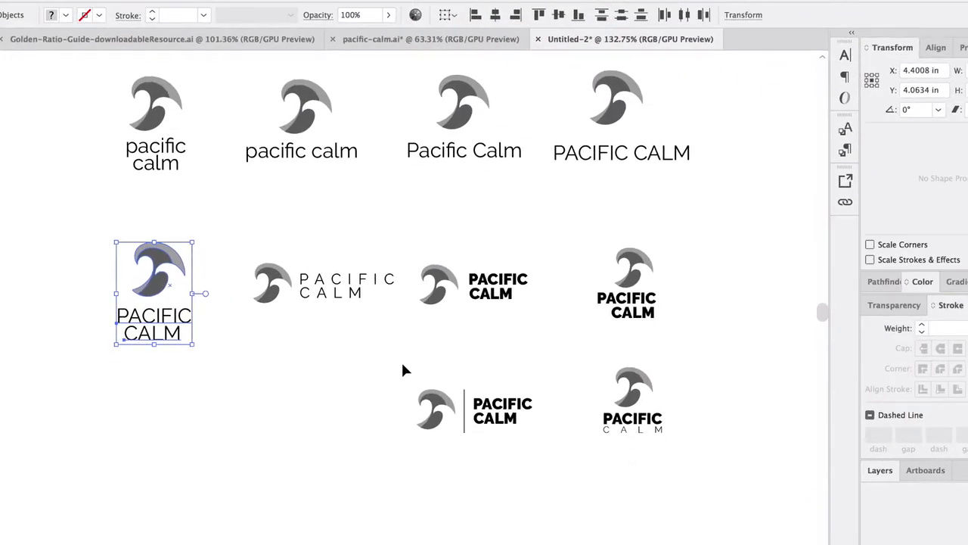
click(635, 431)
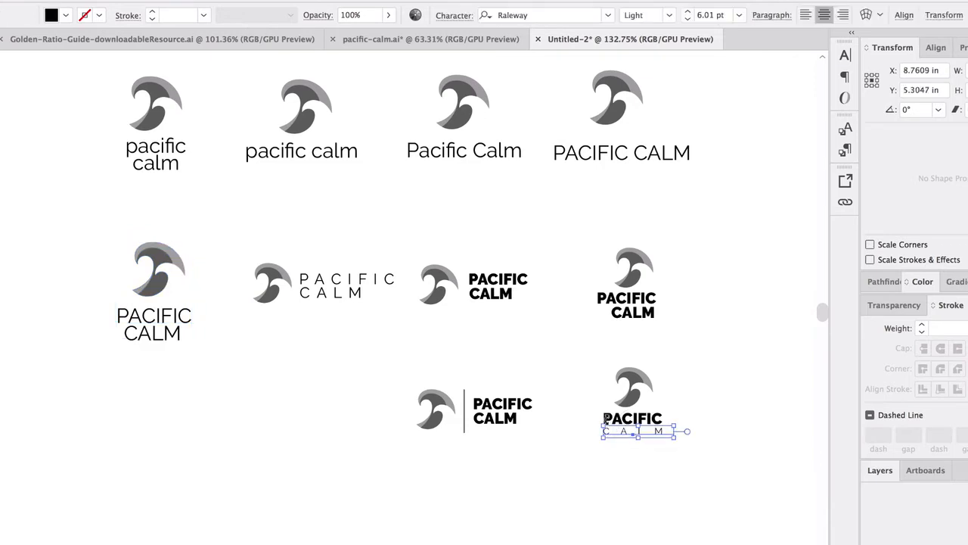
click(361, 362)
drag(249, 231, 387, 307)
drag(336, 283, 407, 318)
drag(349, 325, 272, 405)
click(277, 354)
click(327, 423)
Step: Set "PACIFIC" in the duplicated wide-tracked logo to the Black font weight and enlarge the word slightly
scroll(327, 422, up, 5)
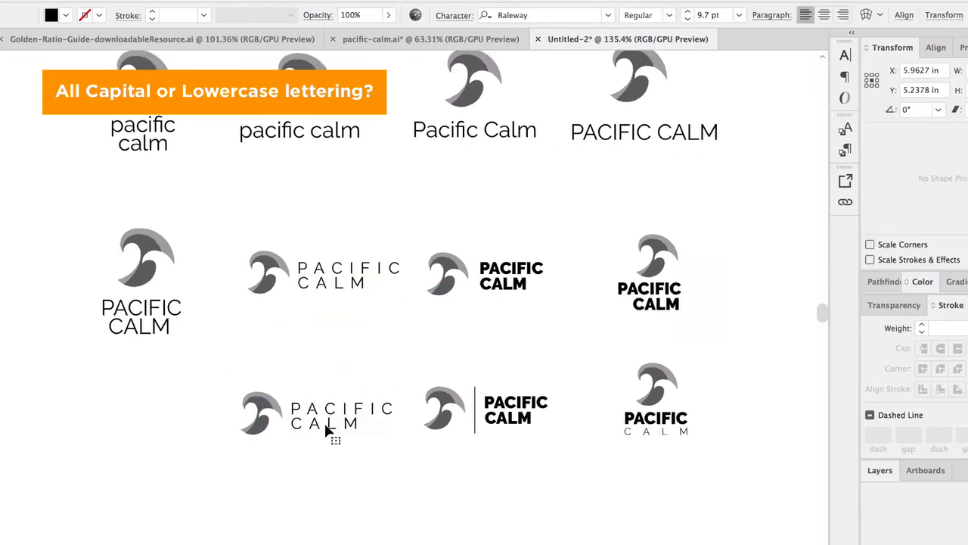
click(349, 351)
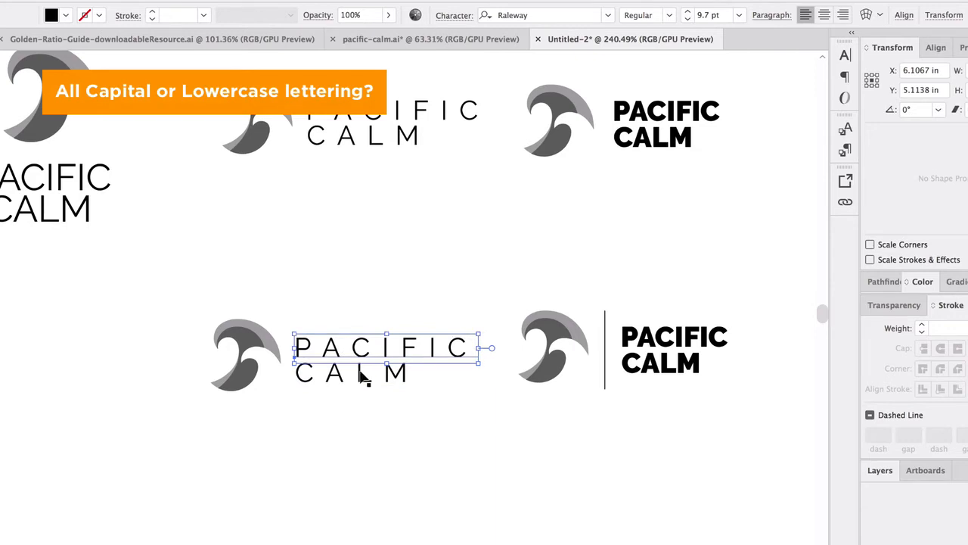
click(669, 20)
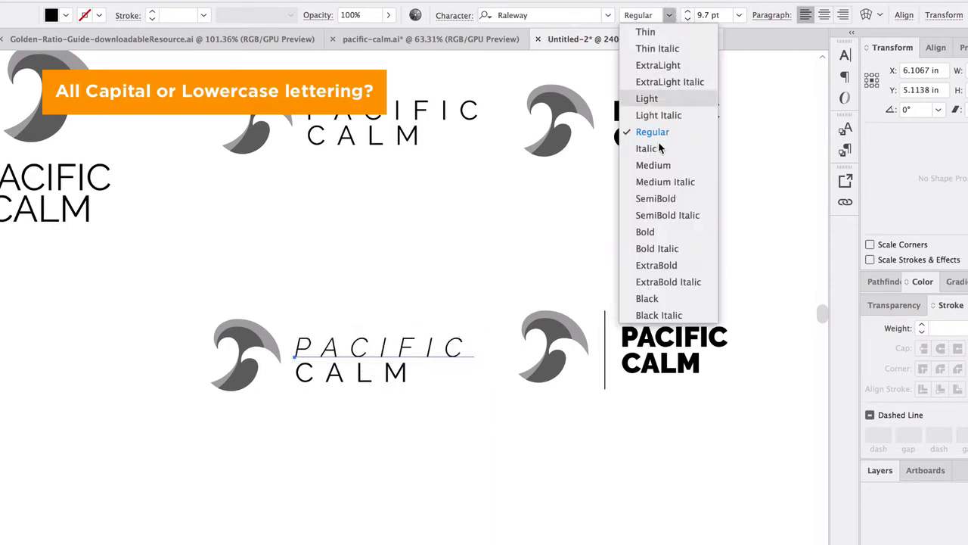
click(663, 300)
click(522, 15)
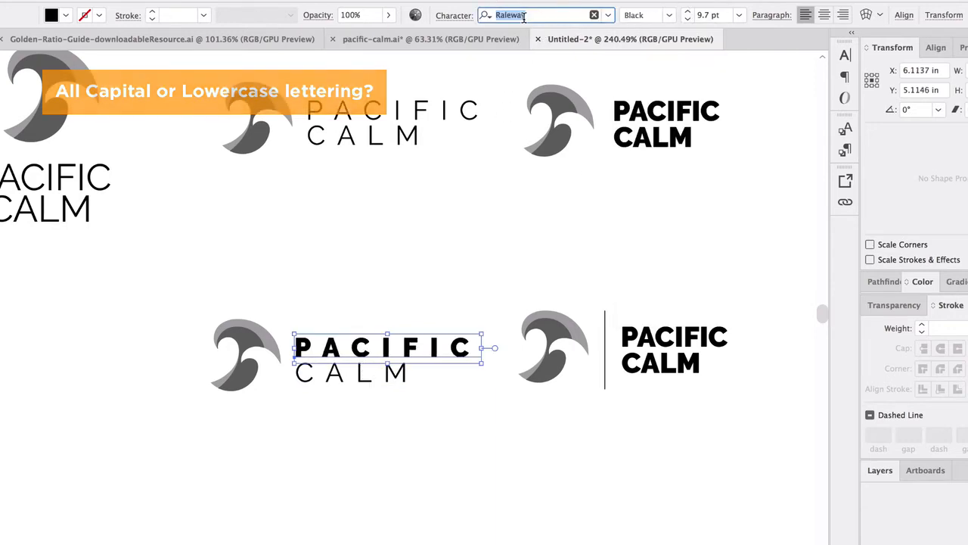
click(441, 259)
click(454, 352)
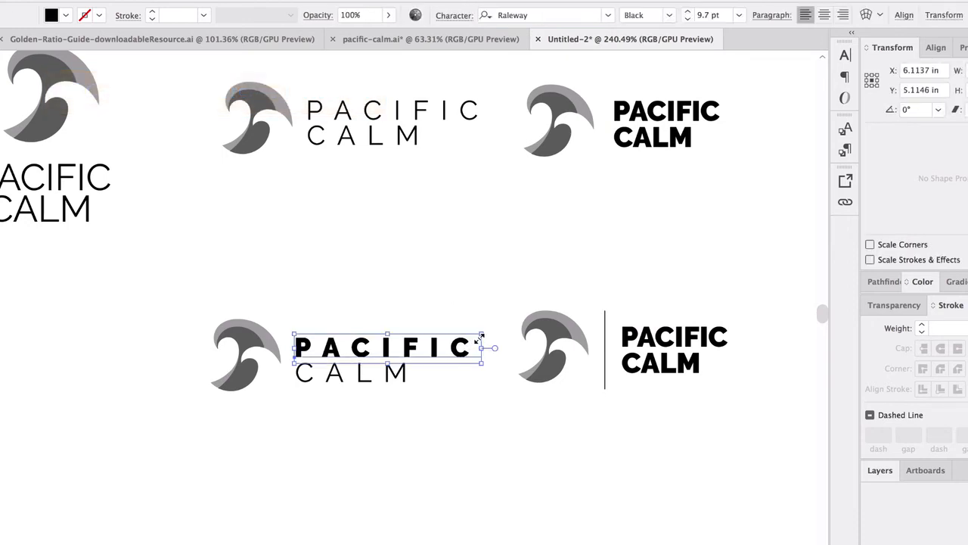
drag(480, 329, 504, 327)
click(293, 181)
scroll(294, 195, down, 3)
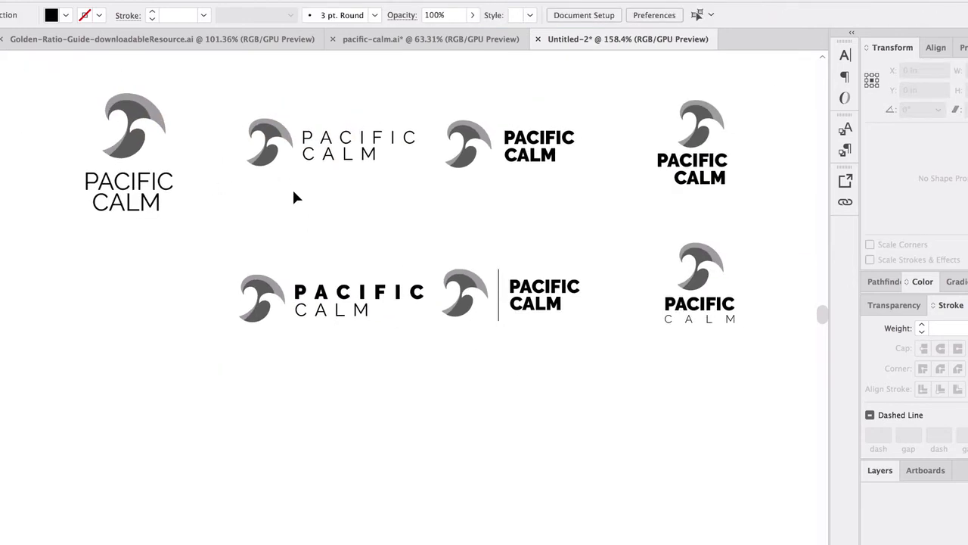
Step: Review the three rows of logo variations and examine the font-weight contrast in the right-aligned stacked logo
scroll(293, 196, up, 5)
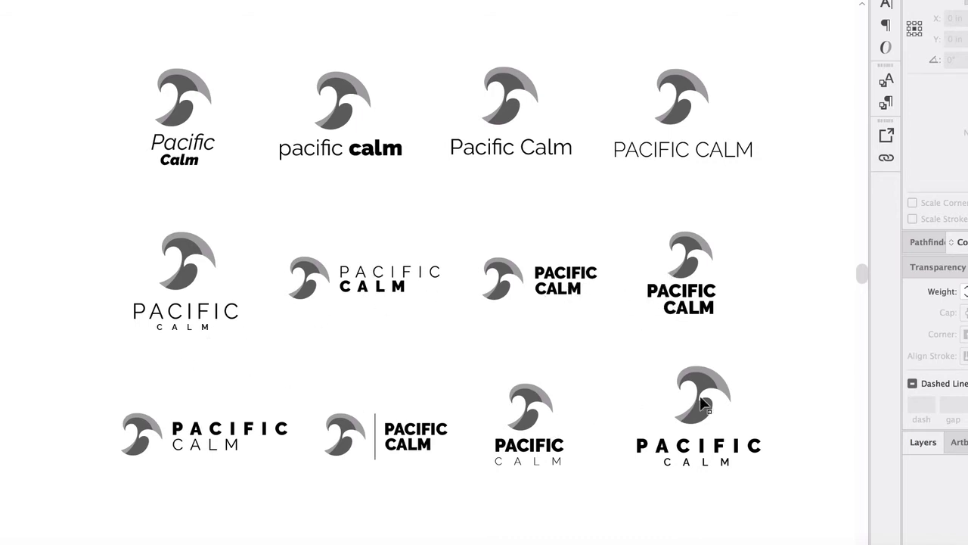
scroll(702, 435, up, 3)
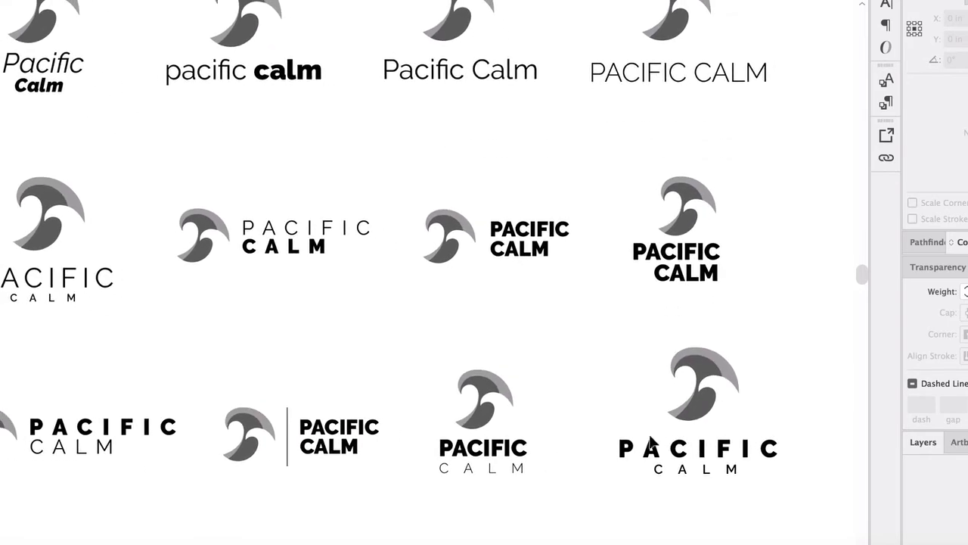
scroll(649, 429, right, 3)
scroll(644, 431, right, 4)
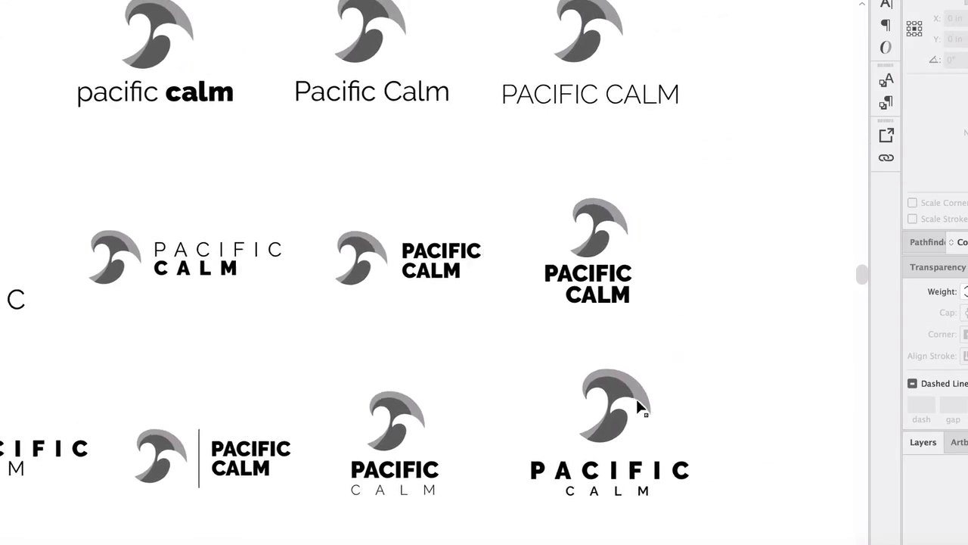
scroll(531, 318, up, 3)
scroll(556, 274, up, 1)
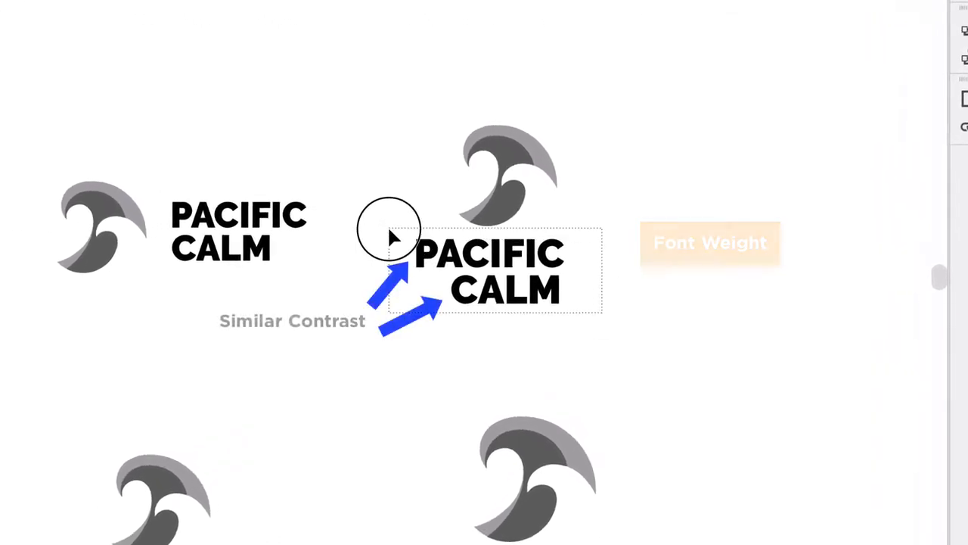
click(389, 230)
click(745, 344)
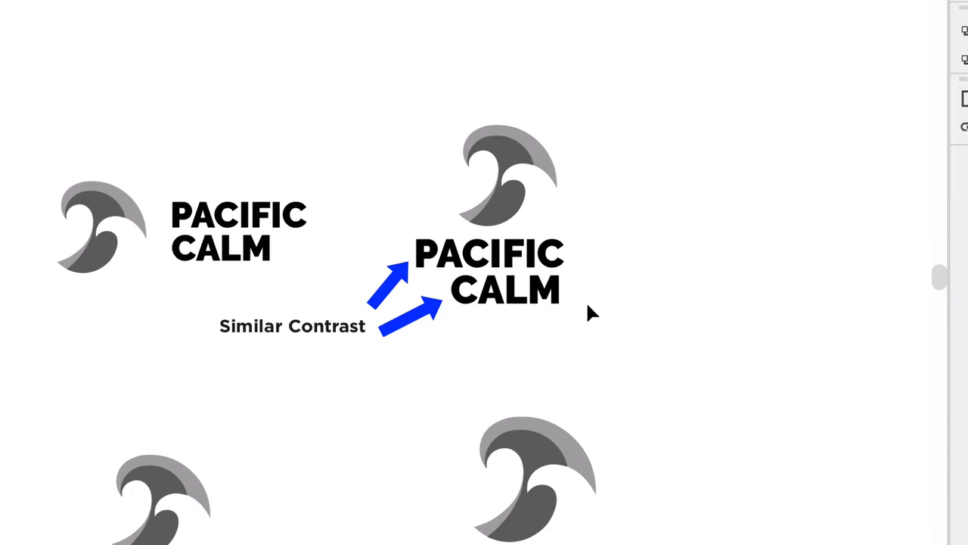
Step: Change "CALM" in the right-aligned stacked logo to the Light font weight and scale it down to 7.99 pt
click(547, 286)
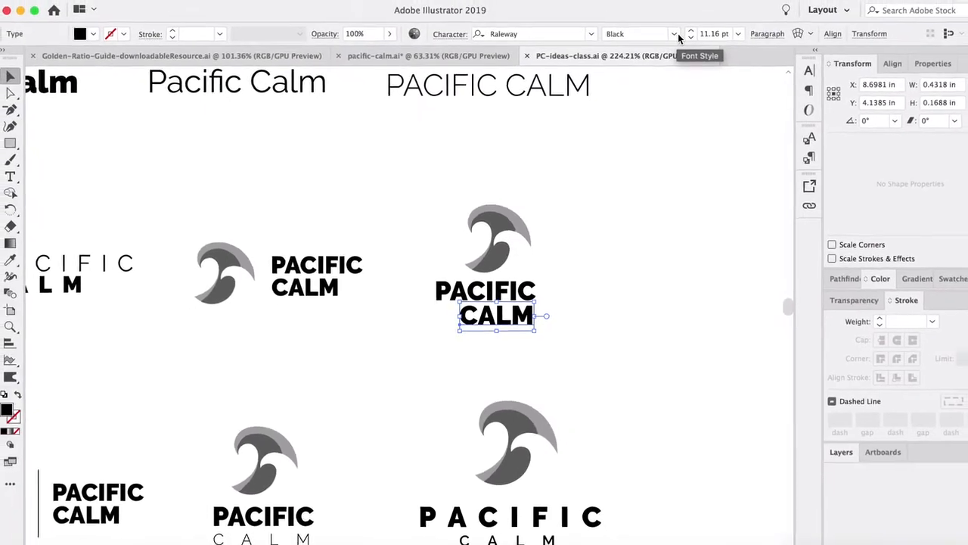
click(674, 34)
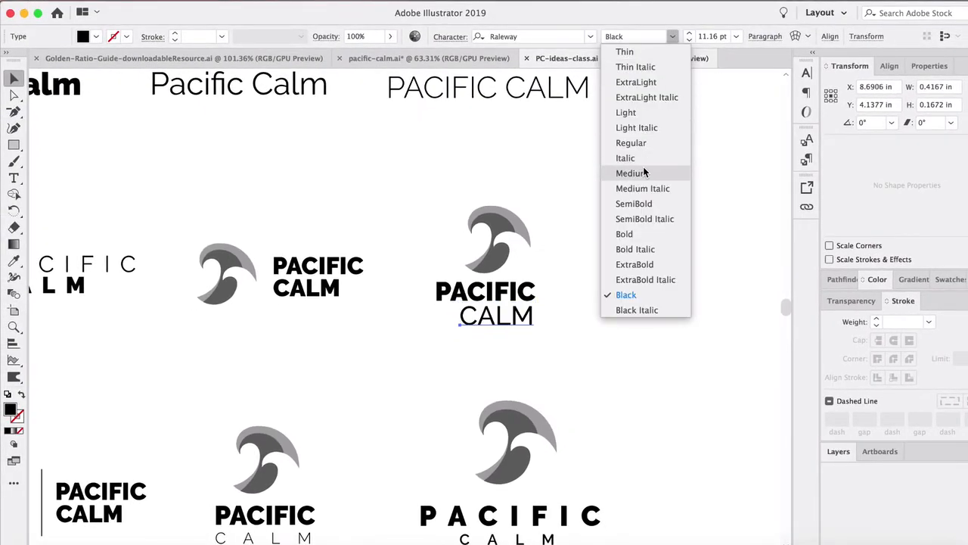
click(643, 112)
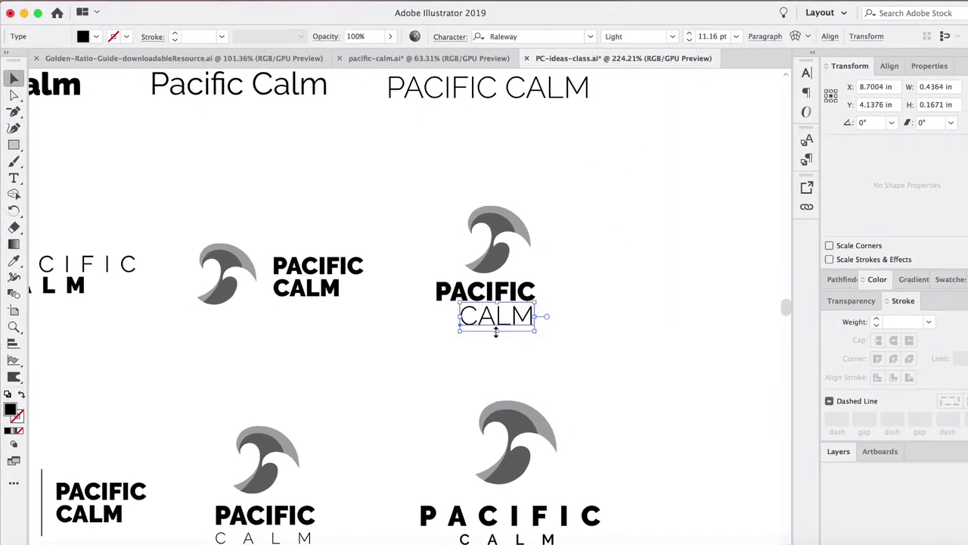
drag(463, 333, 480, 323)
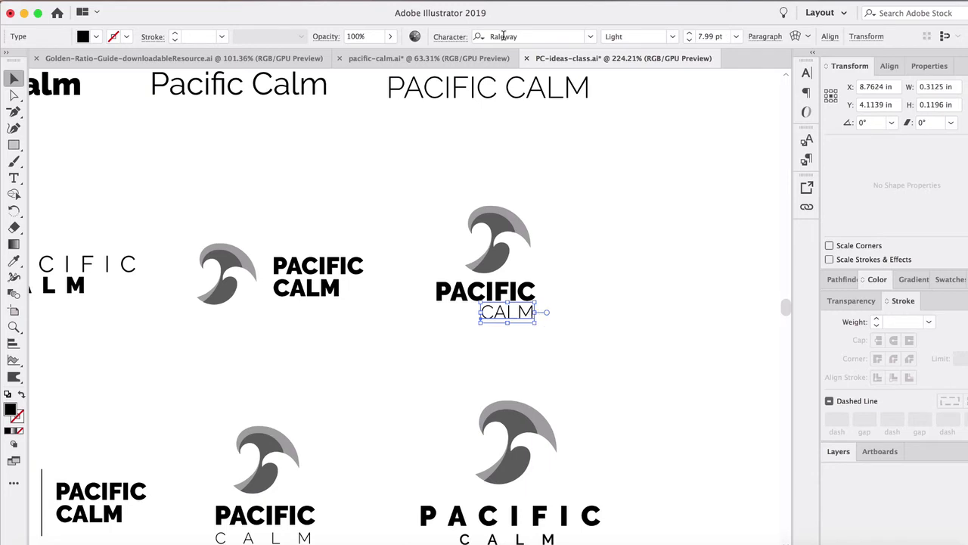
Step: Set the tracking of "CALM" in the right-aligned stacked logo to 200 and realign it with the end of "PACIFIC"
click(447, 38)
click(423, 119)
text(200)
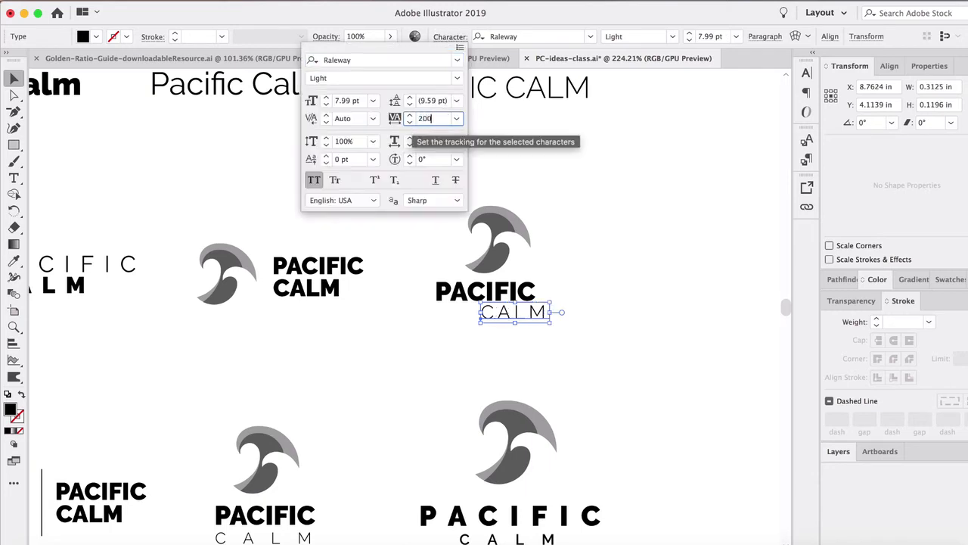
key(Return)
click(642, 301)
drag(531, 313, 520, 318)
click(561, 364)
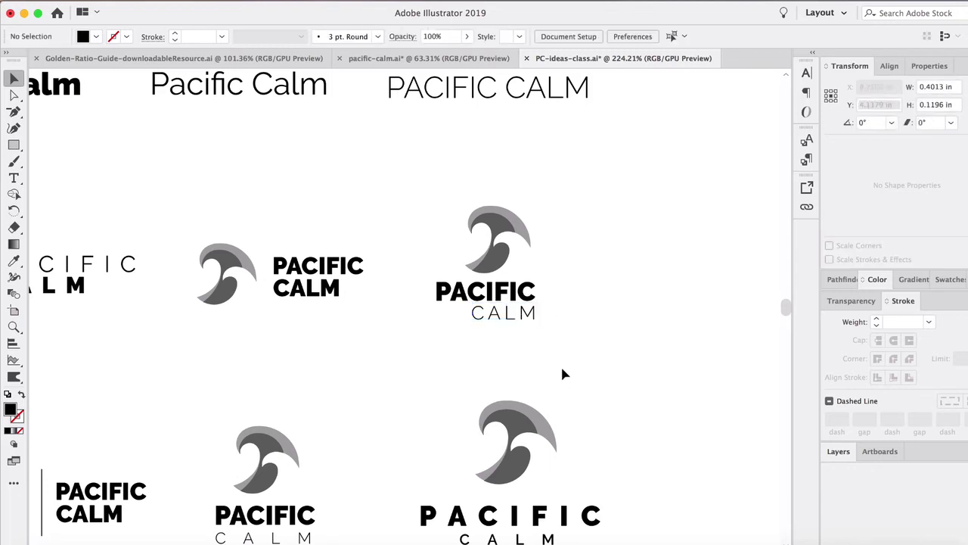
Step: Give "CALM" in the right-aligned stacked logo a slightly heavier font weight than Light
click(529, 316)
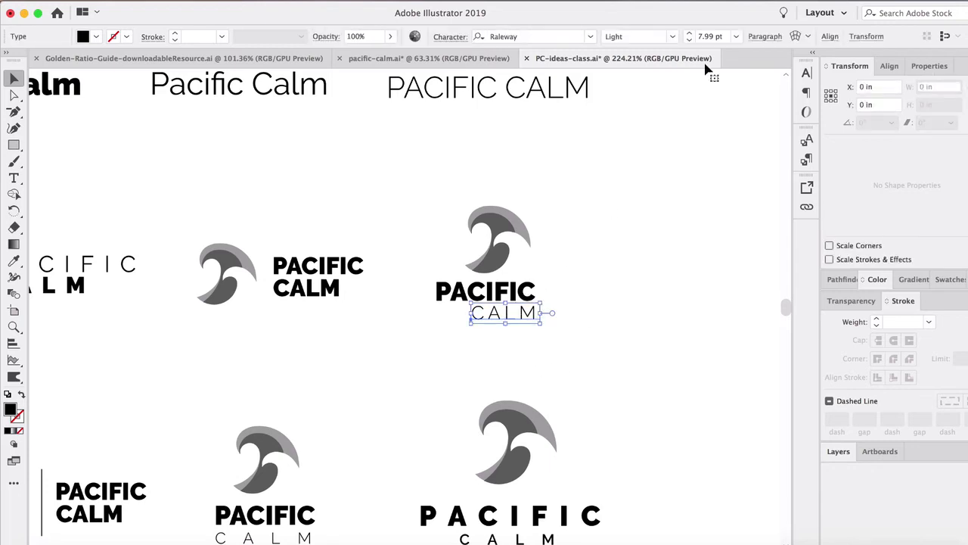
click(671, 36)
click(547, 358)
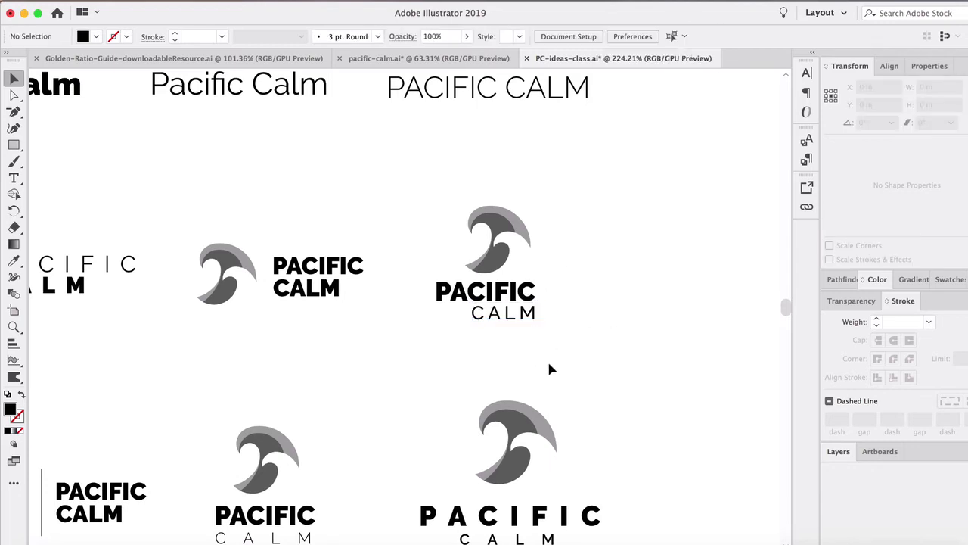
Step: Copy "PACIFIC" from the right-aligned stacked logo to empty space beside it and append "CALM" without a space
scroll(529, 355, down, 2)
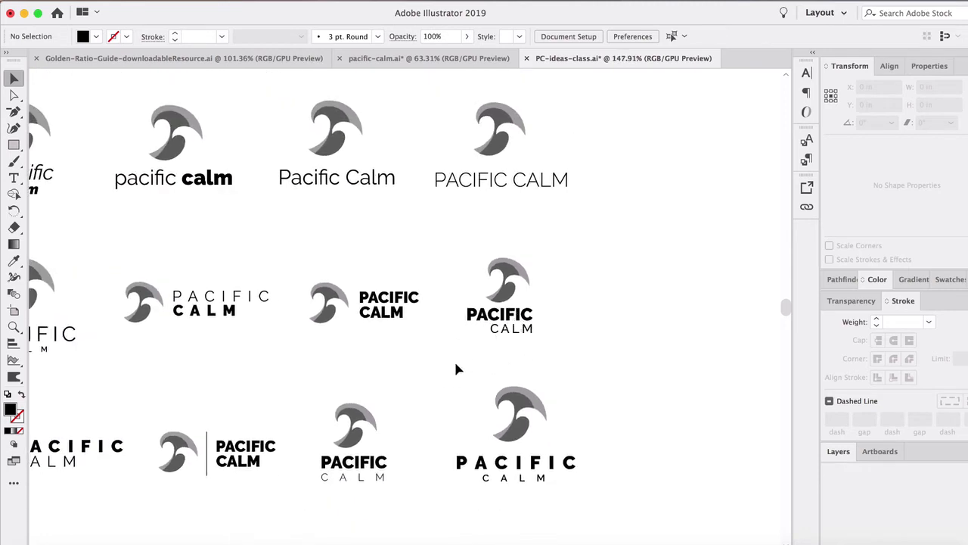
scroll(456, 369, left, 3)
scroll(456, 369, left, 4)
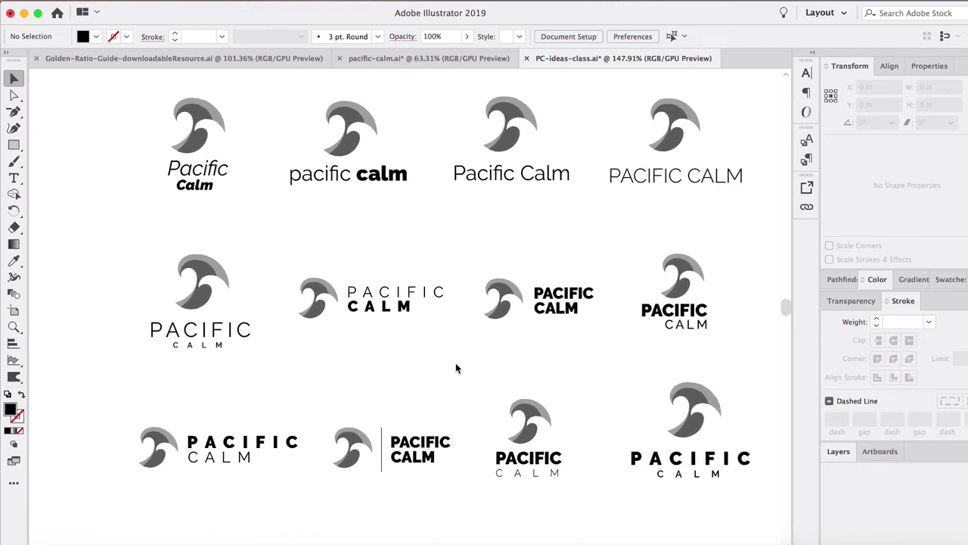
scroll(469, 357, right, 10)
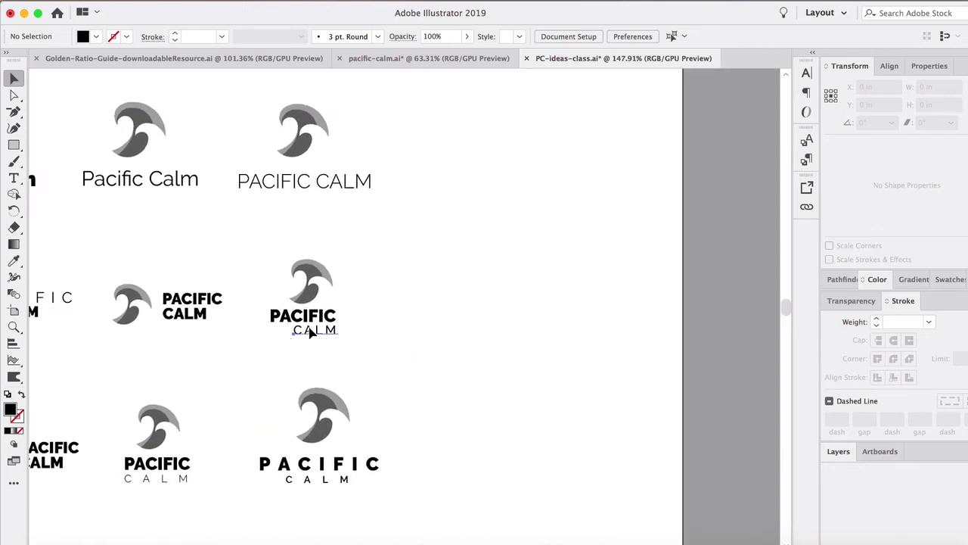
click(337, 330)
click(382, 312)
click(334, 315)
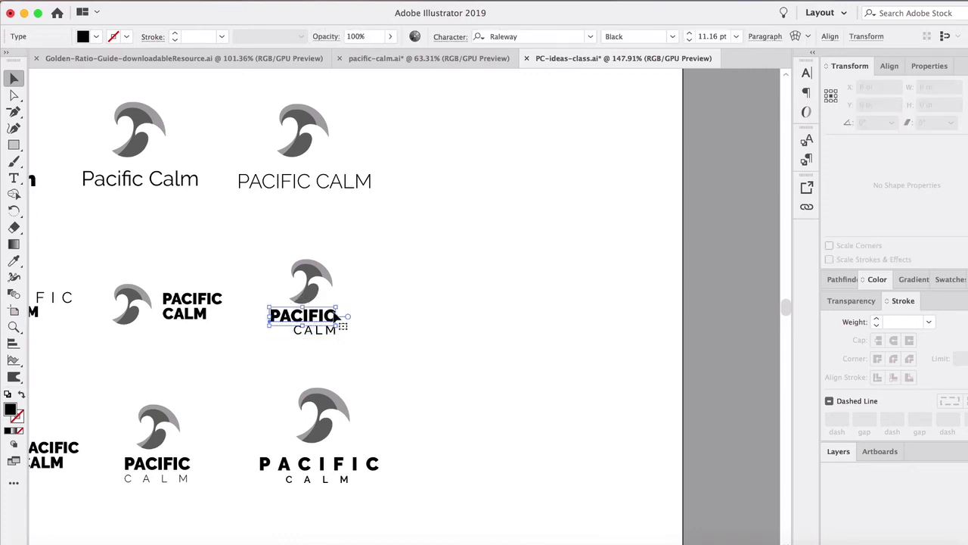
key(super+c)
key(super+v)
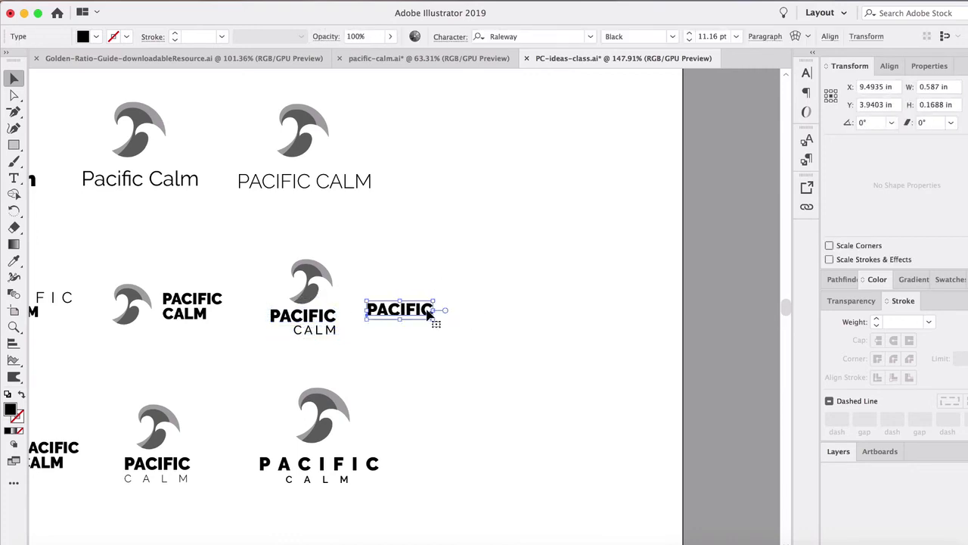
double_click(430, 311)
text(CALM)
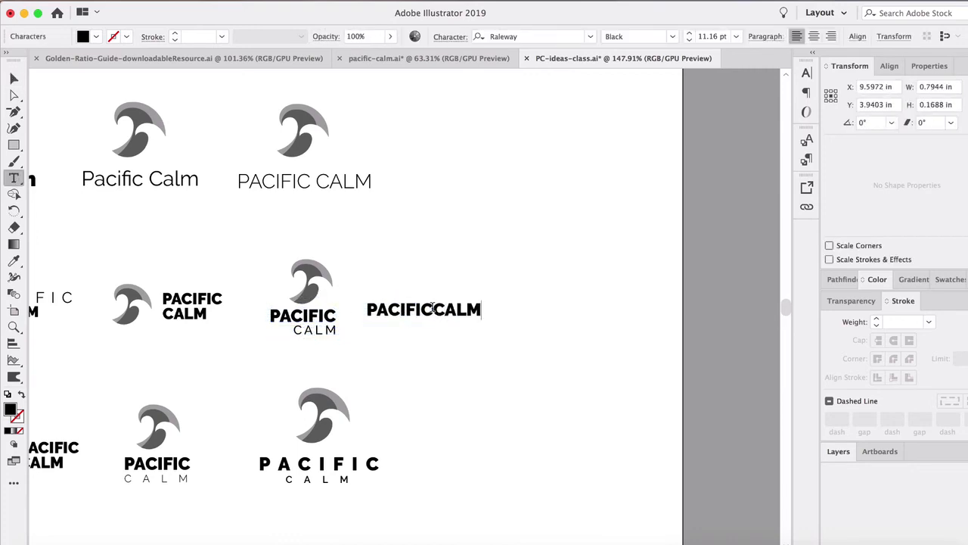
Step: Set "CALM" in the one-line wordmark to the Light font weight and move the wordmark up and away from the logos
drag(432, 307, 502, 303)
click(672, 36)
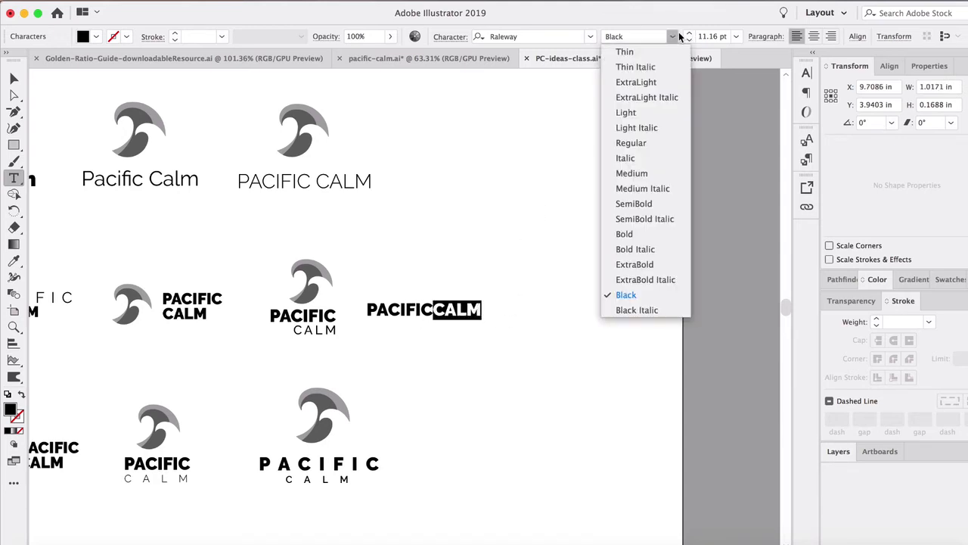
click(639, 113)
key(Escape)
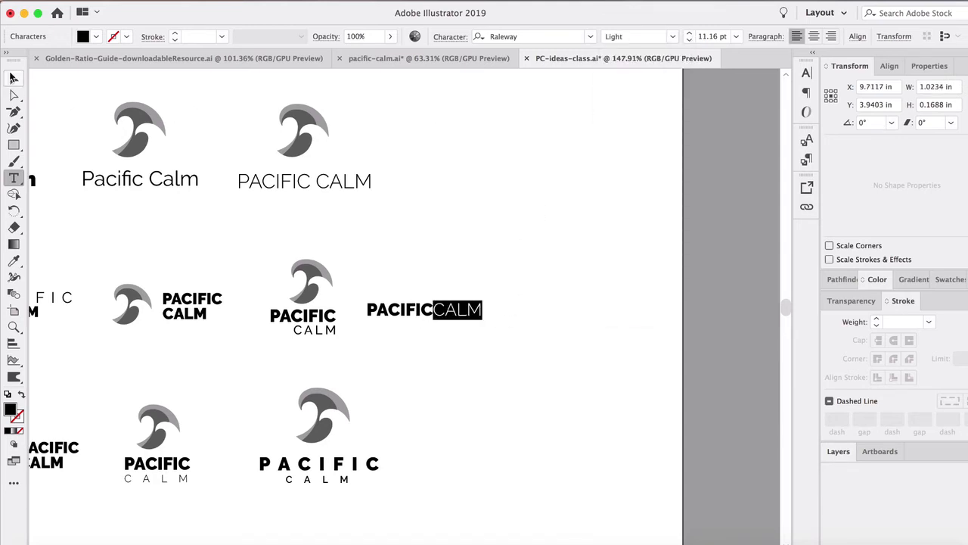
click(525, 187)
drag(456, 315, 506, 275)
click(582, 340)
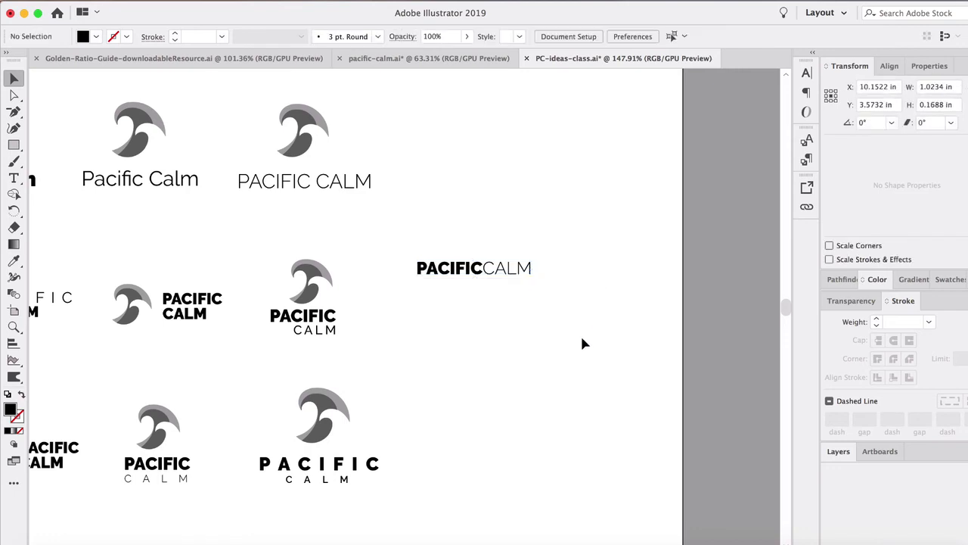
Step: Delete the one-line "PACIFICCALM" wordmark beside the second row of logos
scroll(501, 281, up, 5)
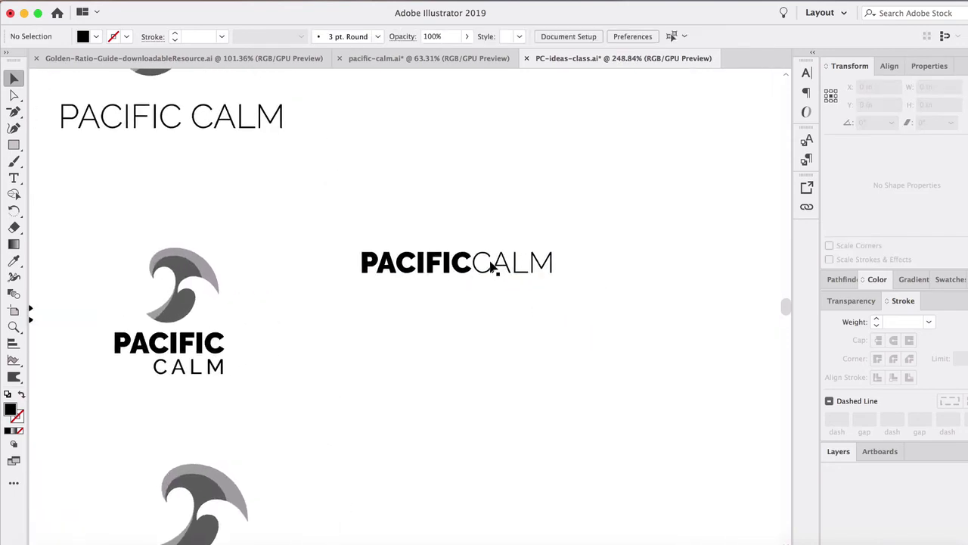
click(376, 264)
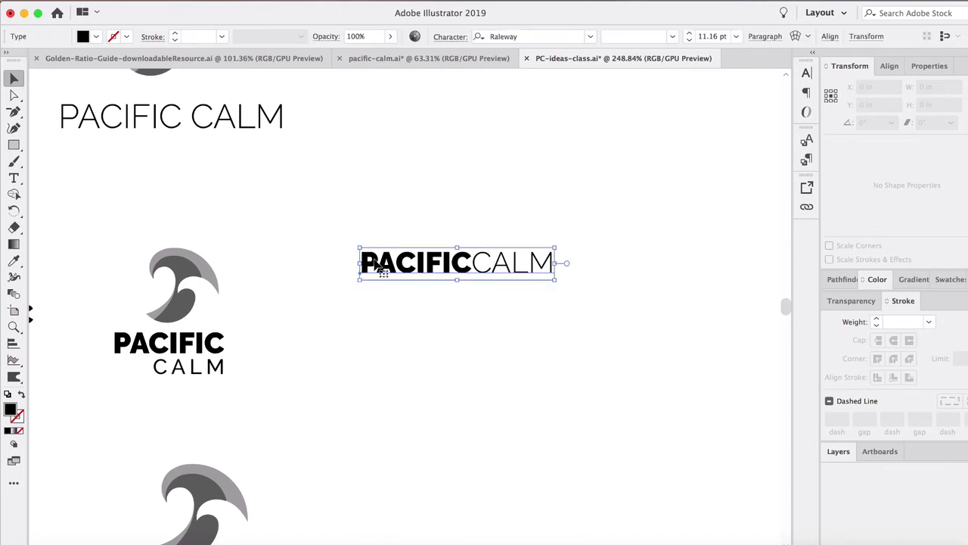
key(Delete)
Step: Review all three rows of logo variations, comparing their layout, letter spacing and font-weight contrast
scroll(339, 298, down, 2)
scroll(340, 303, down, 4)
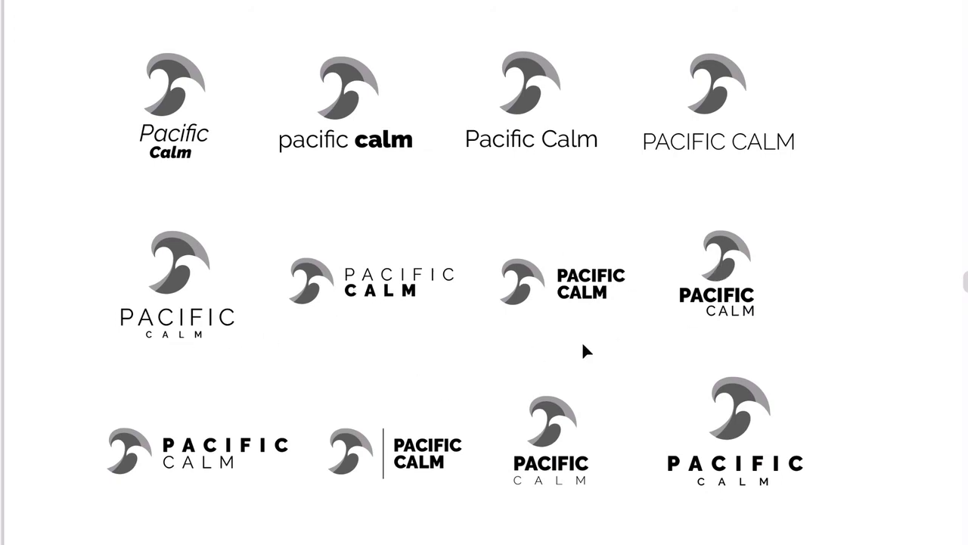
scroll(755, 370, up, 2)
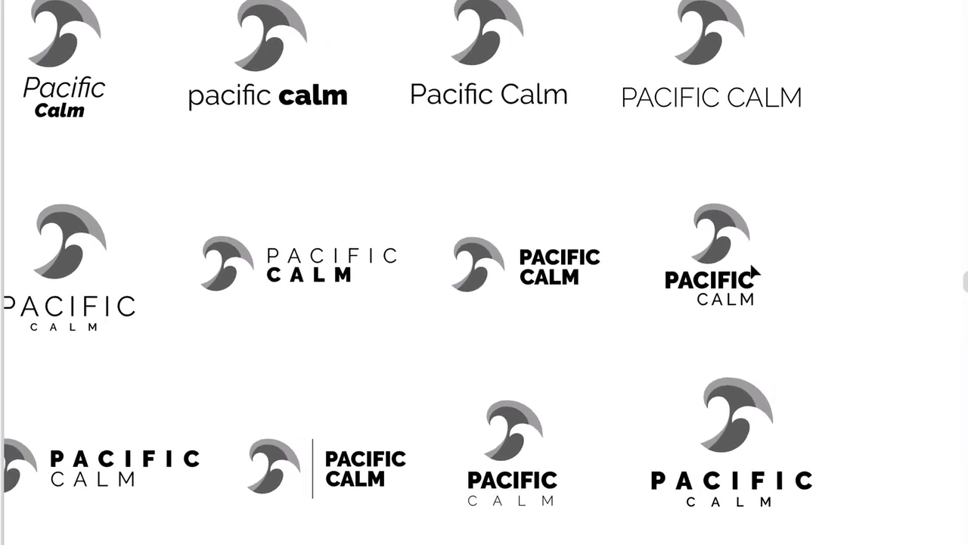
scroll(746, 318, up, 4)
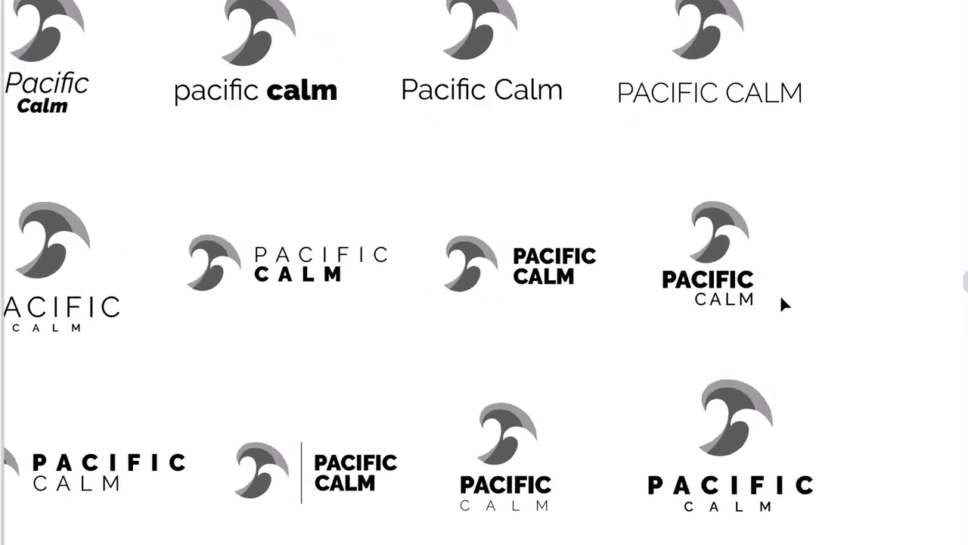